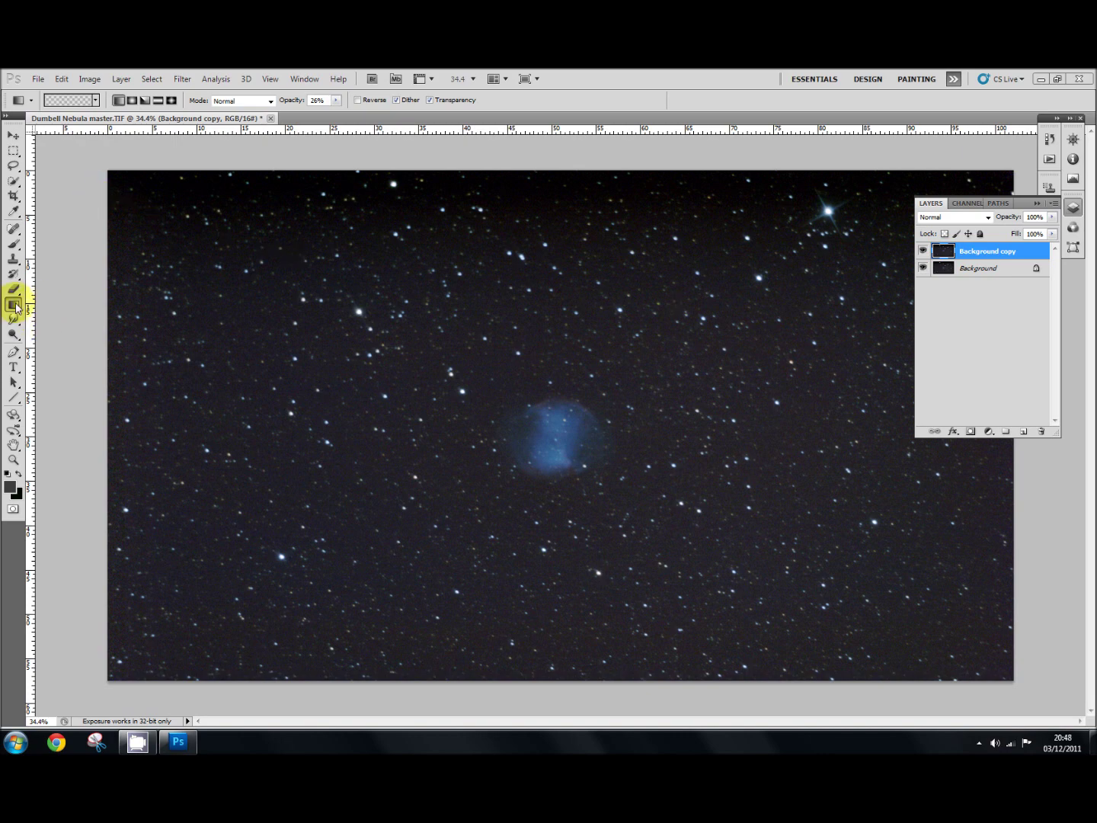
# - Browse the gradient presets without choosing one, then add a white mask to Background copy
pyautogui.click(95, 101)
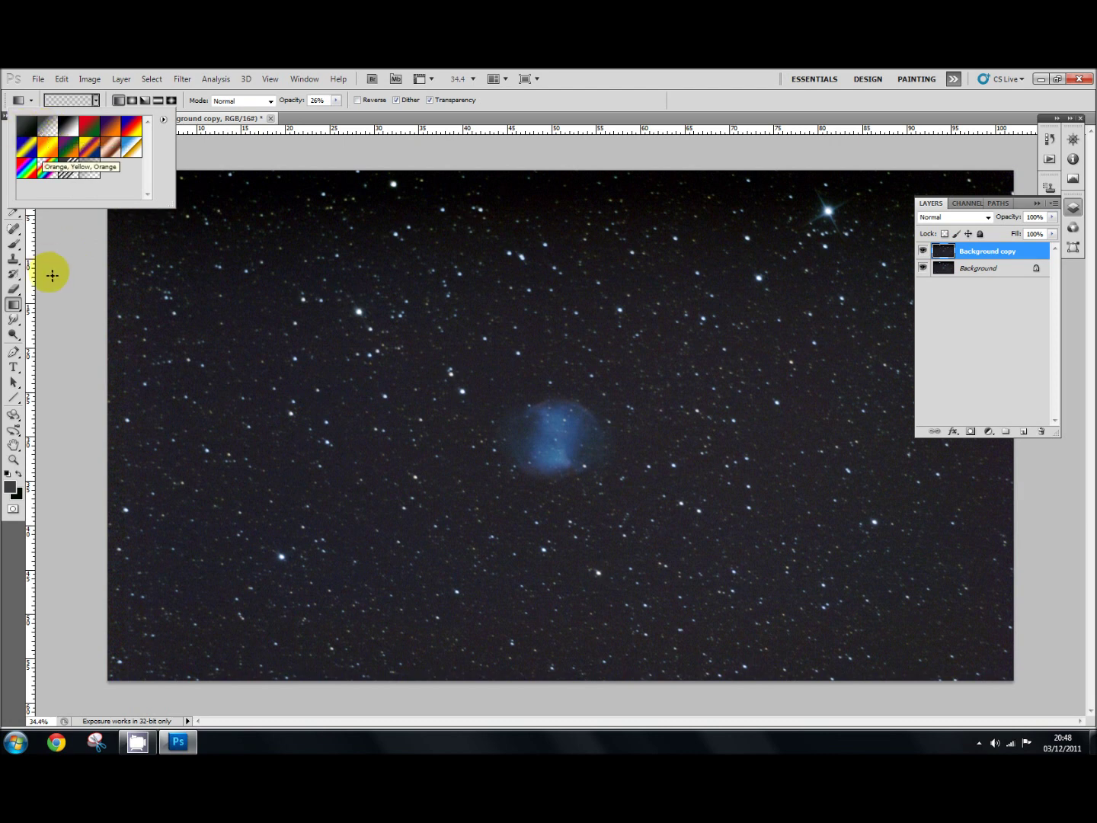
pyautogui.click(69, 249)
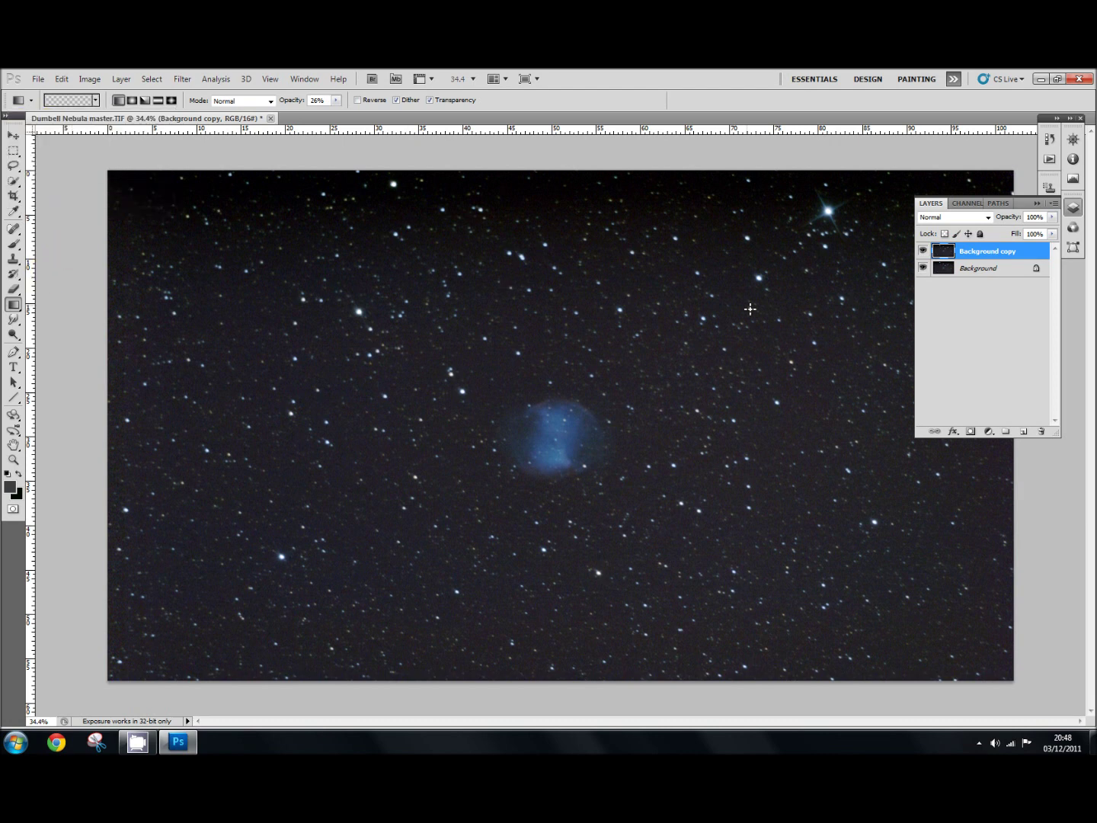
pyautogui.click(924, 343)
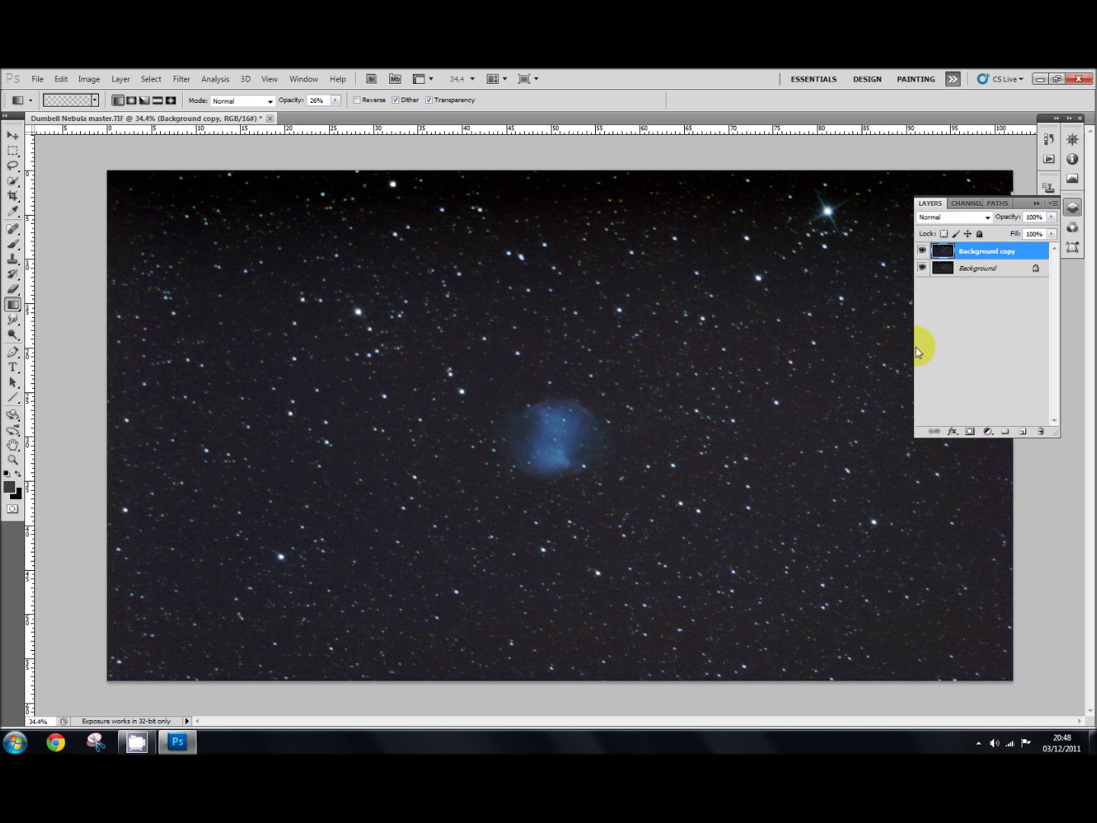
pyautogui.click(977, 319)
pyautogui.click(971, 432)
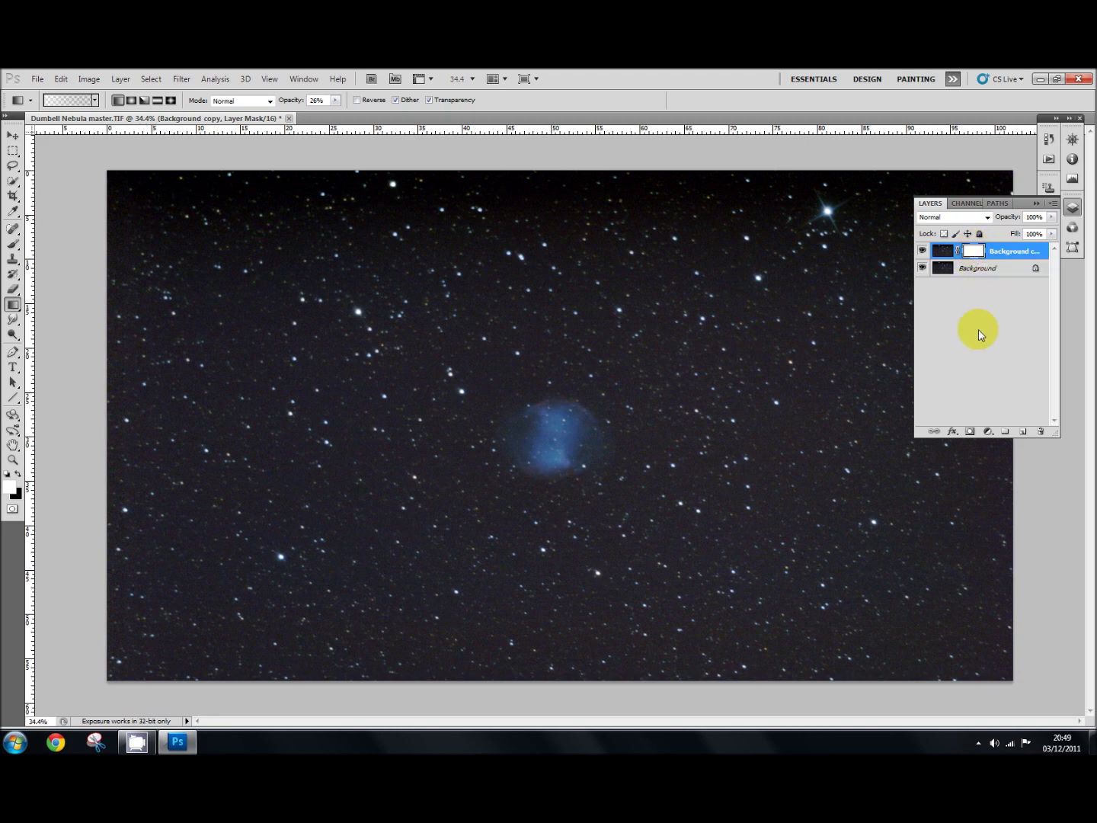
# - Select all of the Background layer with Ctrl+A, then go back to the Background copy layer
pyautogui.click(961, 274)
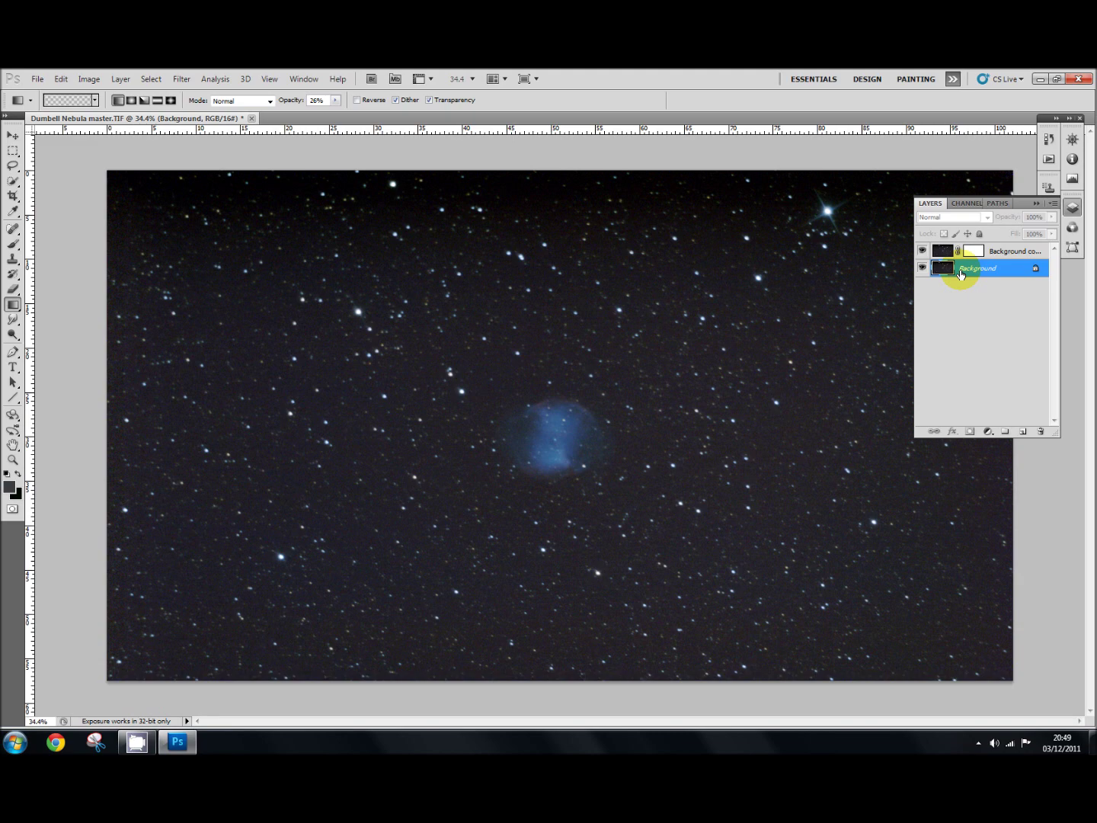
pyautogui.hotkey('ctrl', 'a')
pyautogui.click(1004, 256)
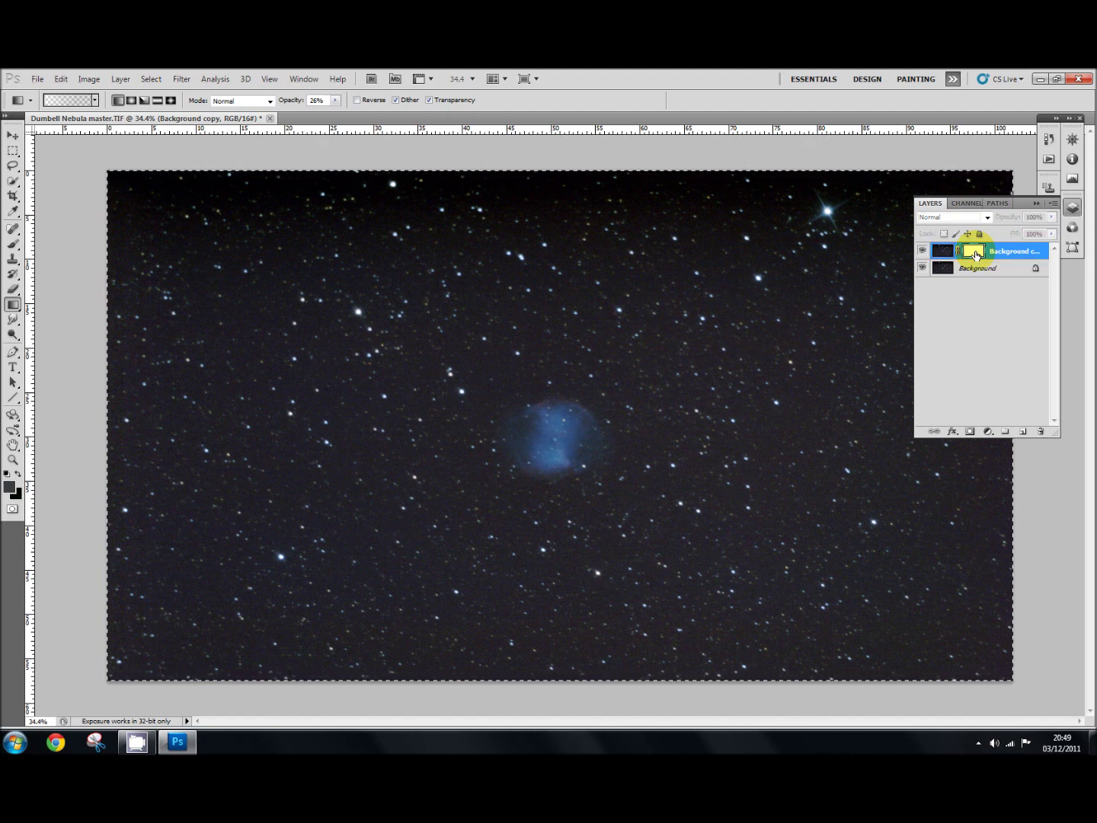
# - View the Background copy mask on its own and invert it so stars turn black on white
pyautogui.keyDown('alt'); pyautogui.click(976, 256); pyautogui.keyUp('alt')
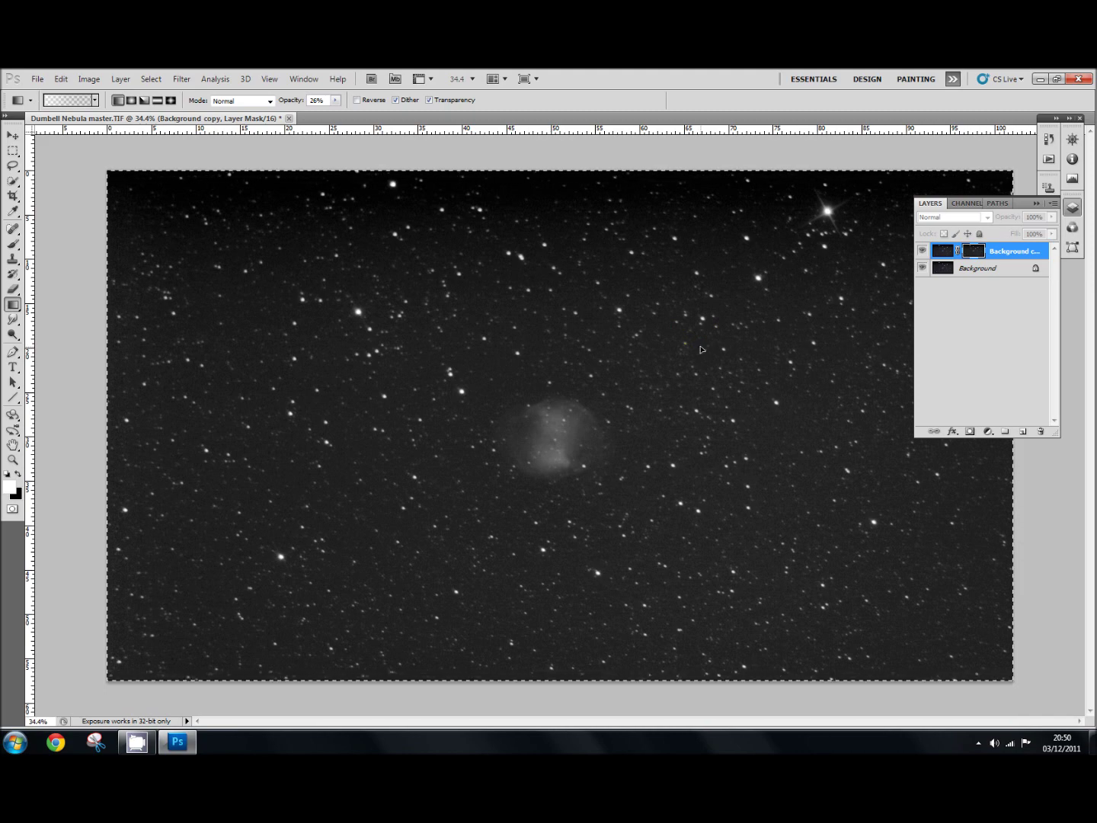
pyautogui.click(703, 349)
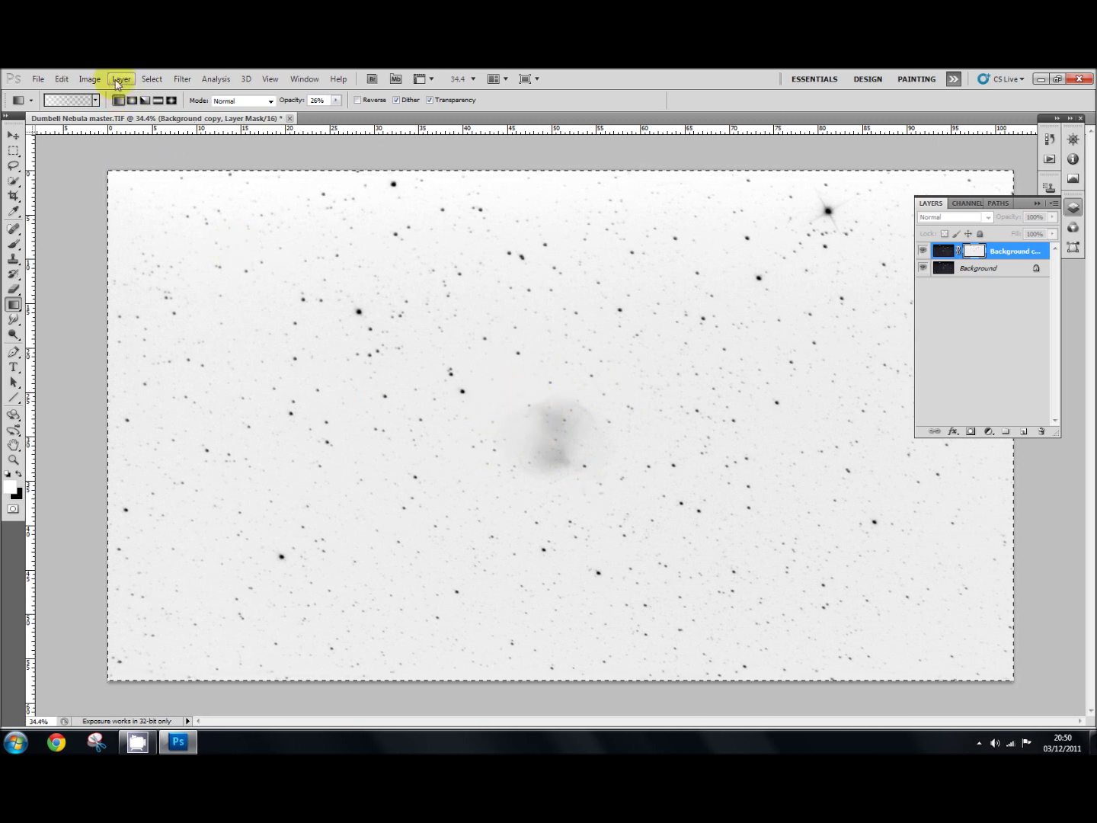
# - Apply Levels to the mask with black input 220 and white input 227
pyautogui.click(102, 83)
pyautogui.moveTo(201, 111)
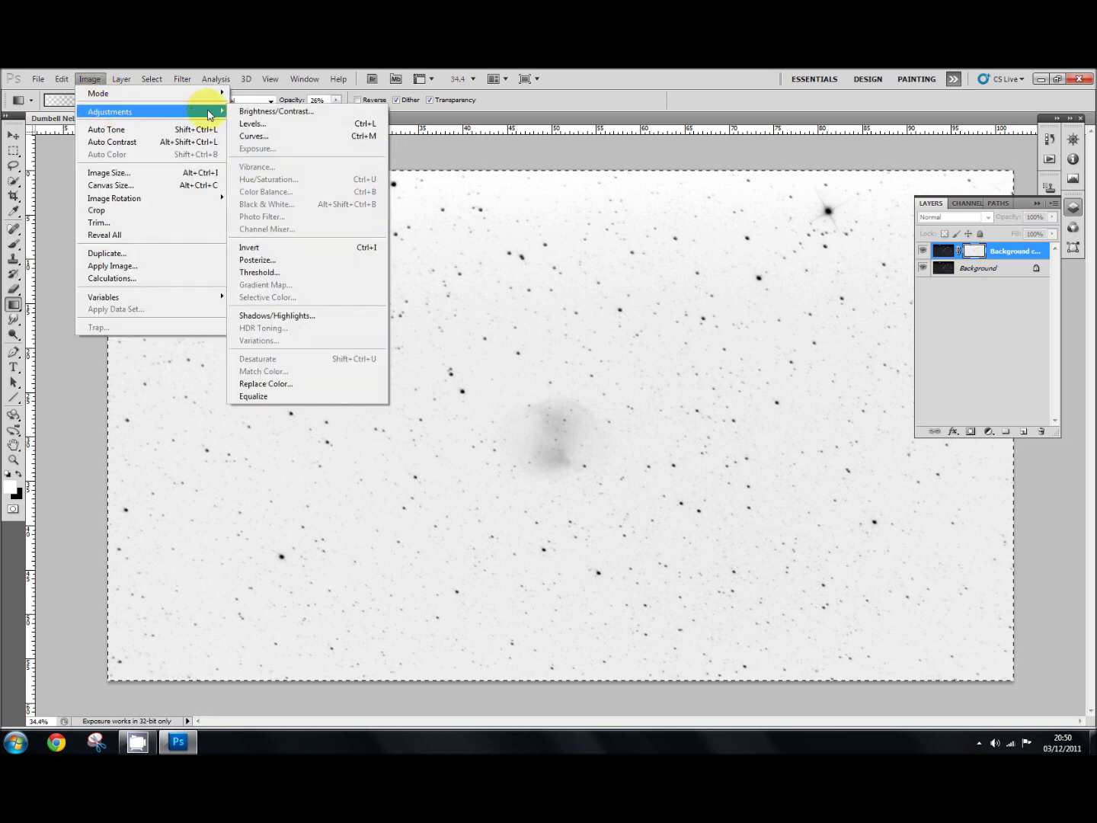
pyautogui.click(244, 127)
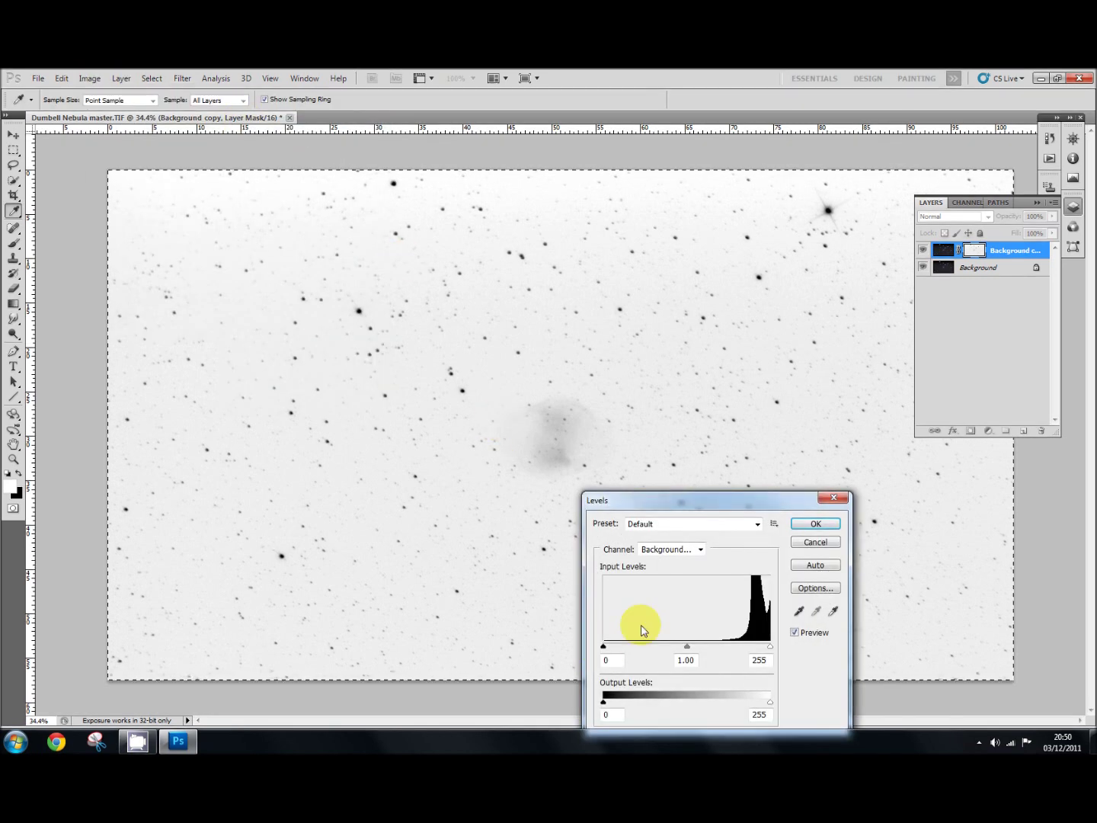
pyautogui.moveTo(603, 648); pyautogui.dragTo(747, 653)
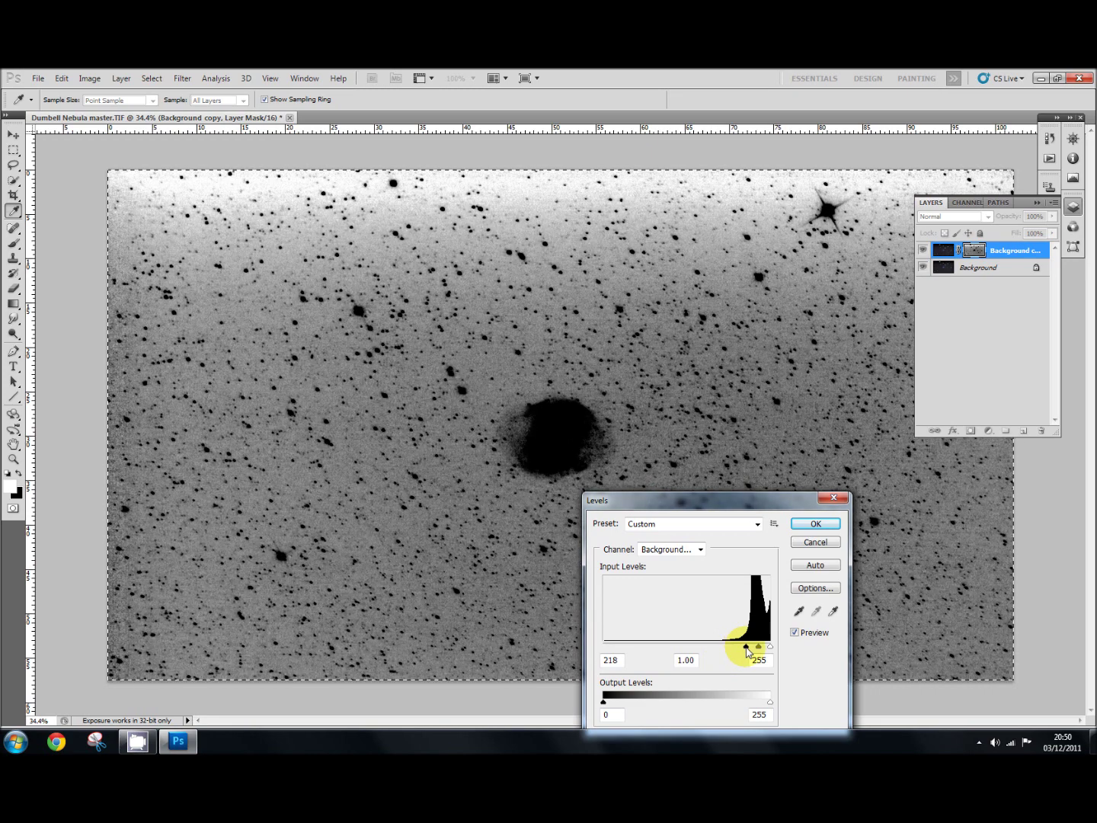
pyautogui.moveTo(747, 653); pyautogui.dragTo(748, 652)
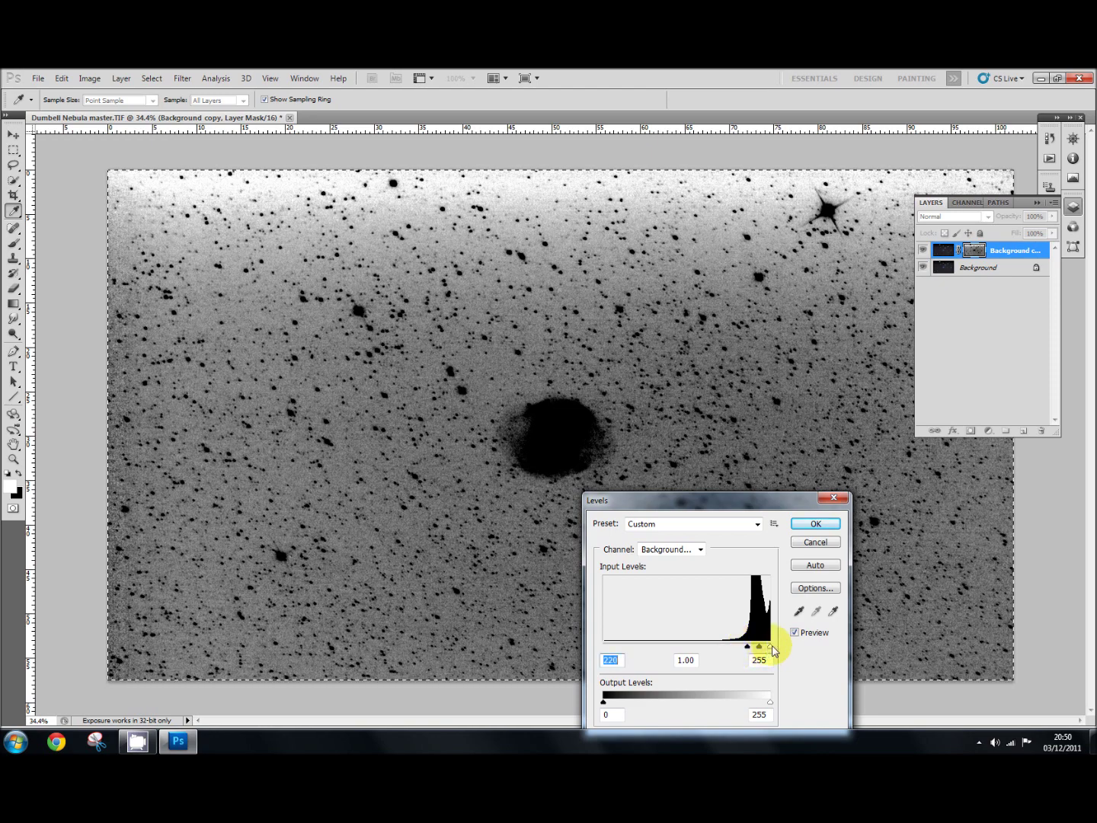
pyautogui.moveTo(773, 647); pyautogui.dragTo(754, 654)
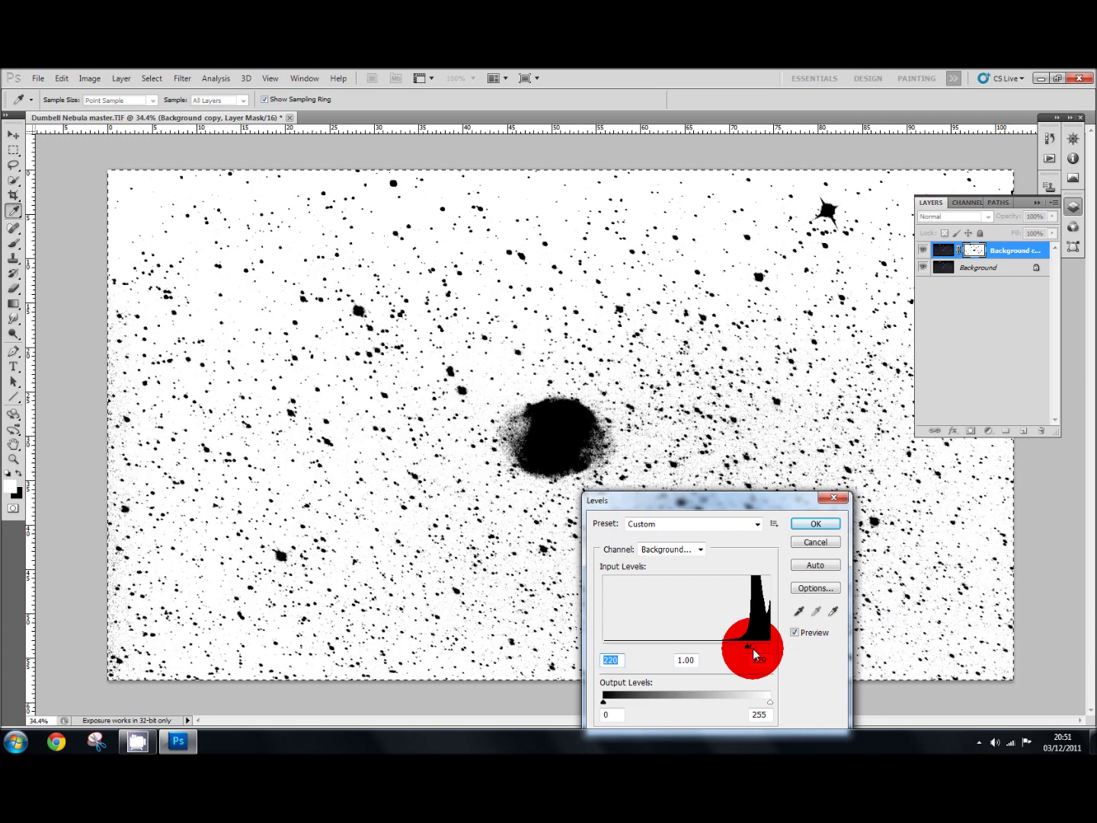
pyautogui.moveTo(752, 650)
pyautogui.mouseDown()
pyautogui.moveTo(764, 651)
pyautogui.moveTo(753, 653)
pyautogui.mouseUp()
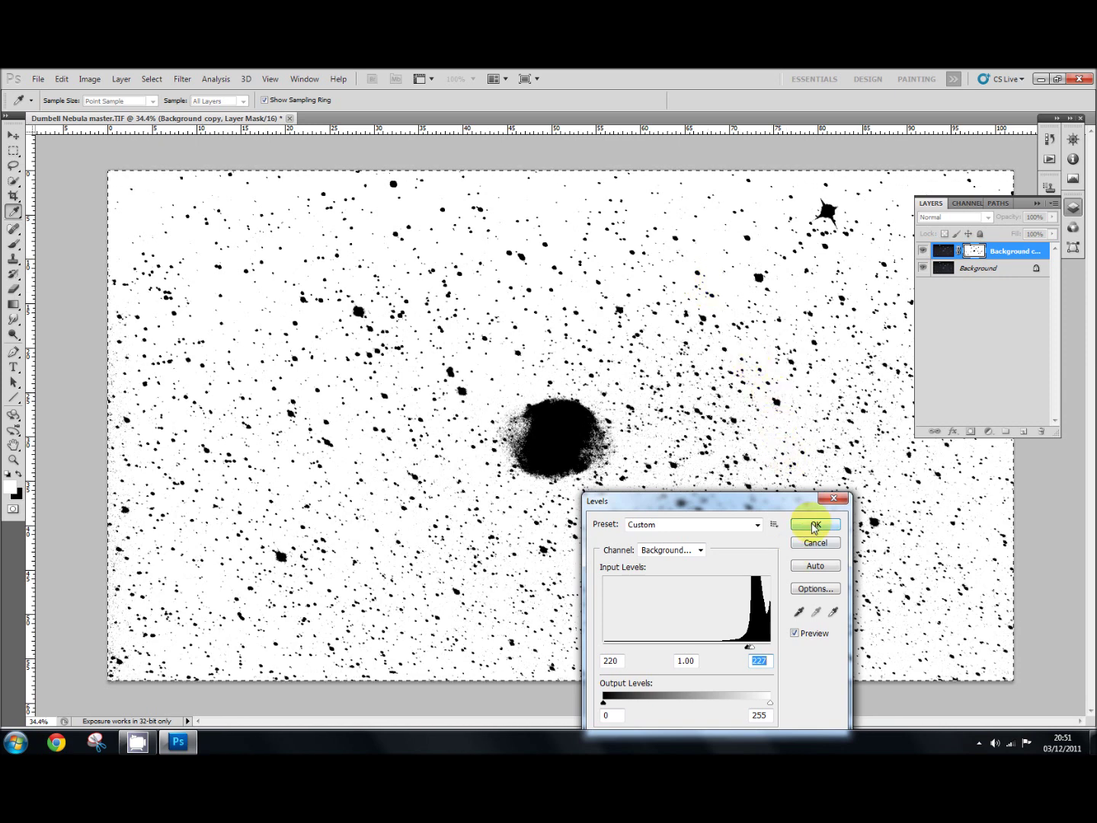
pyautogui.click(814, 525)
pyautogui.press('g')
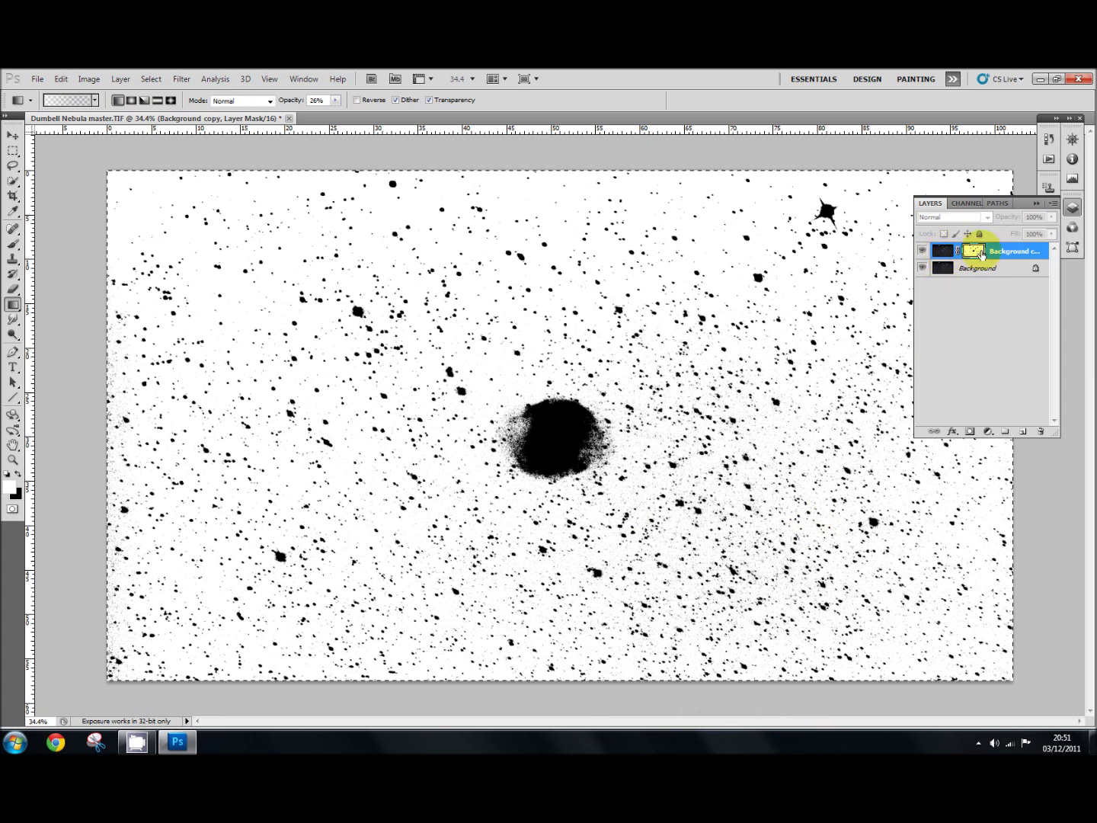
# - Target the Background copy image rather than its mask and set its blend mode to Soft Light
pyautogui.click(945, 254)
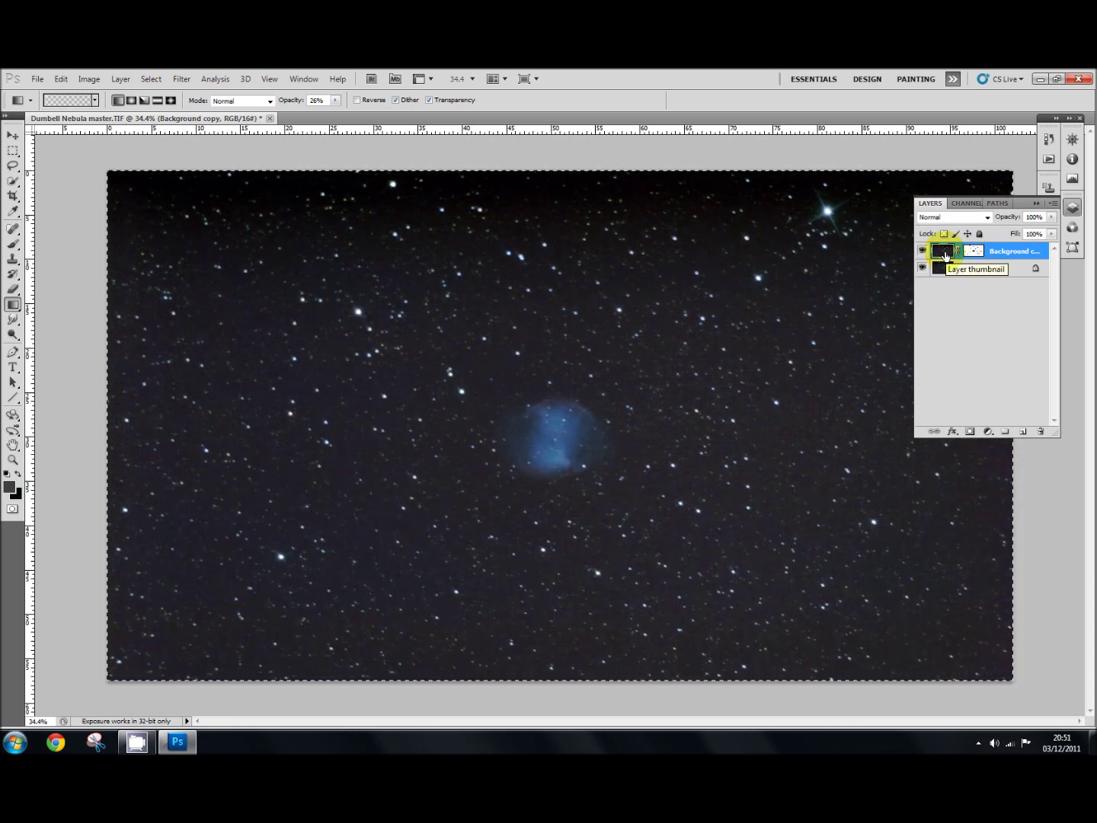
pyautogui.click(988, 219)
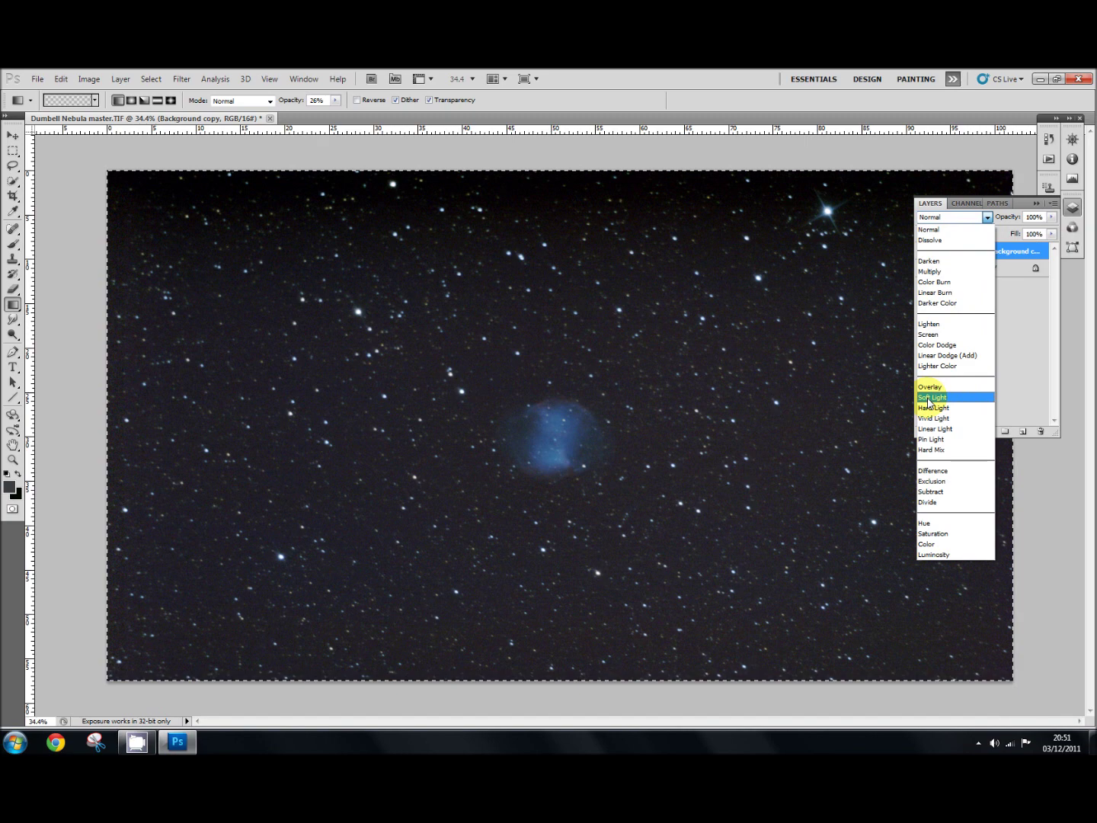
pyautogui.click(929, 399)
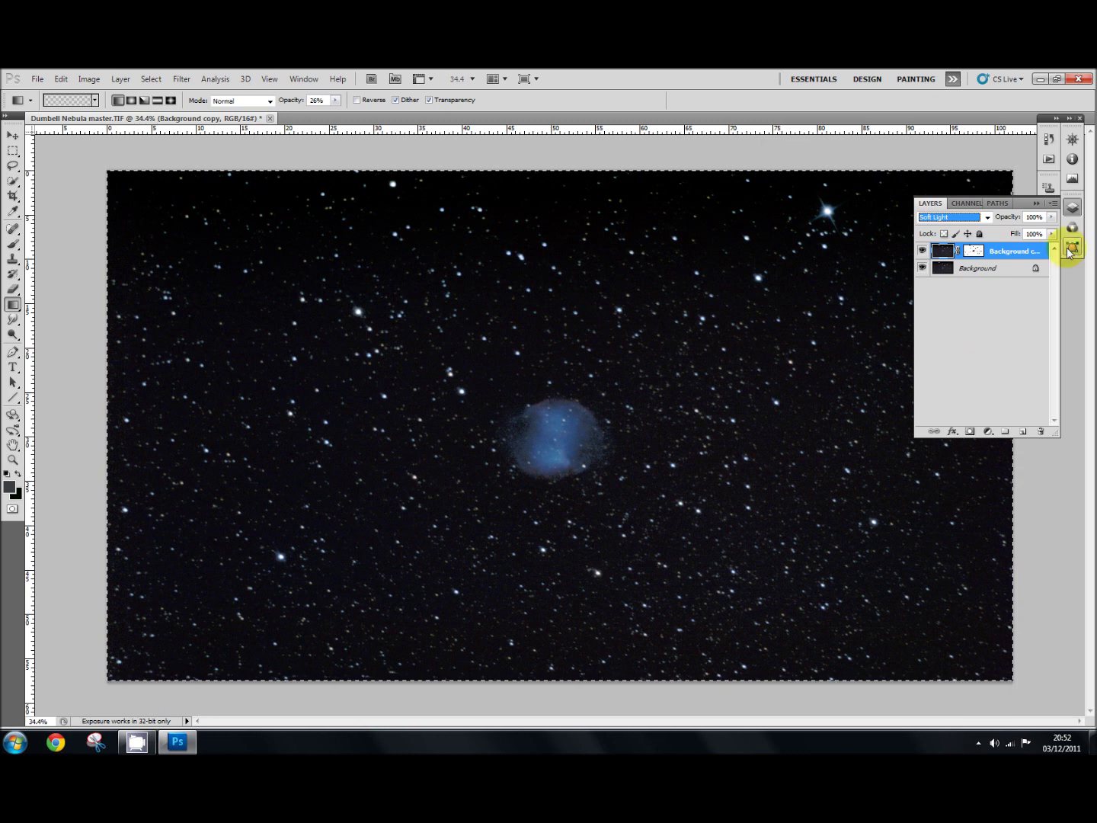
pyautogui.click(1053, 218)
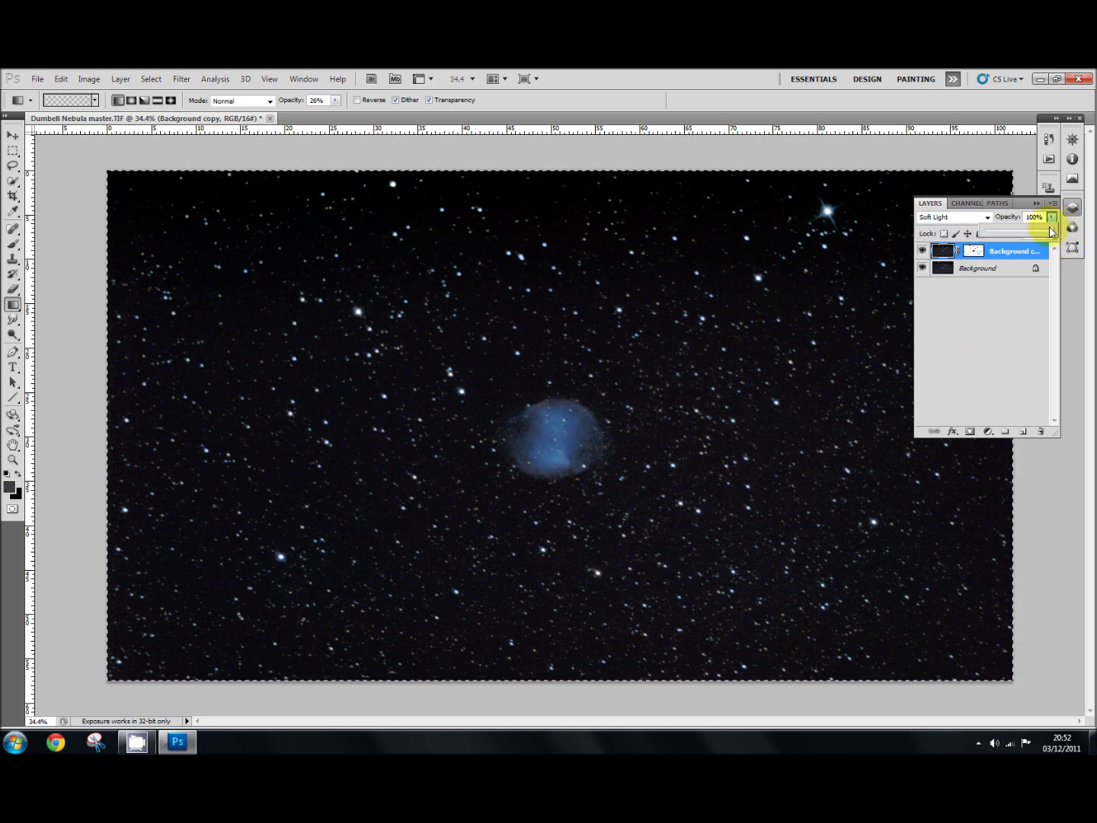
# - Lower the Background copy opacity to 45% and try the Screen and Hard Light blend modes
pyautogui.moveTo(1054, 229); pyautogui.dragTo(1013, 236)
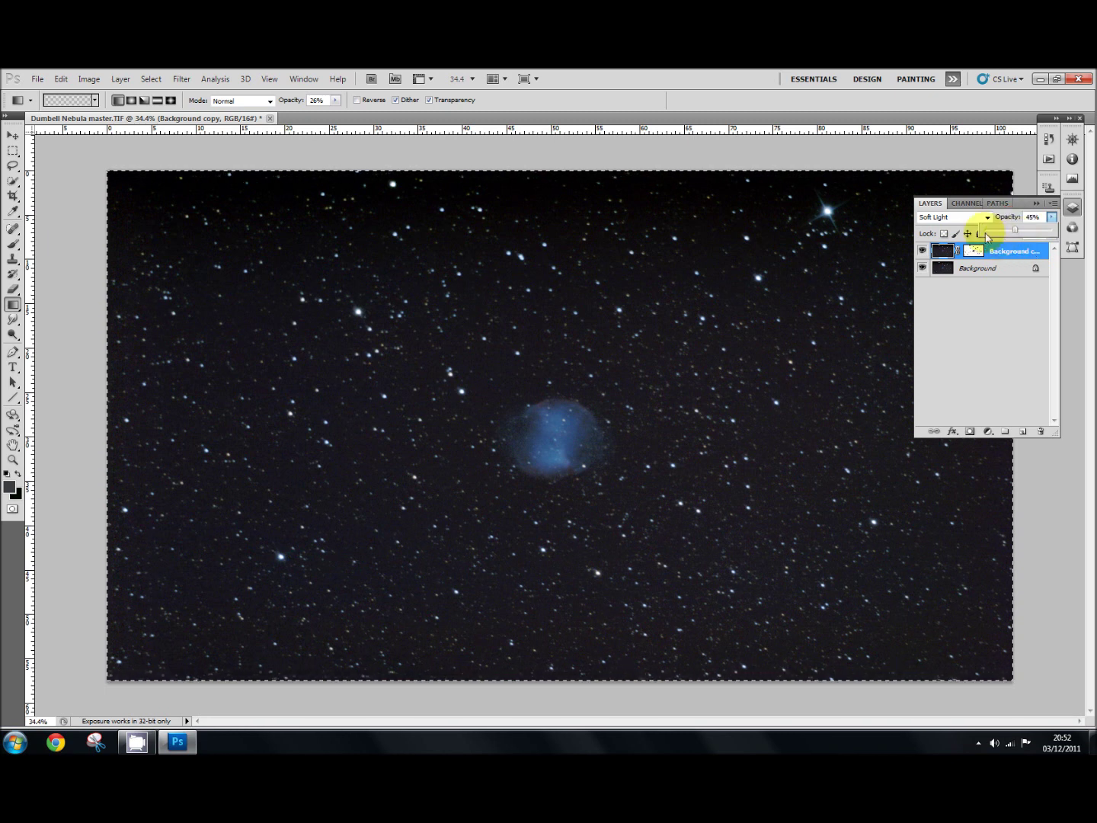
pyautogui.click(988, 221)
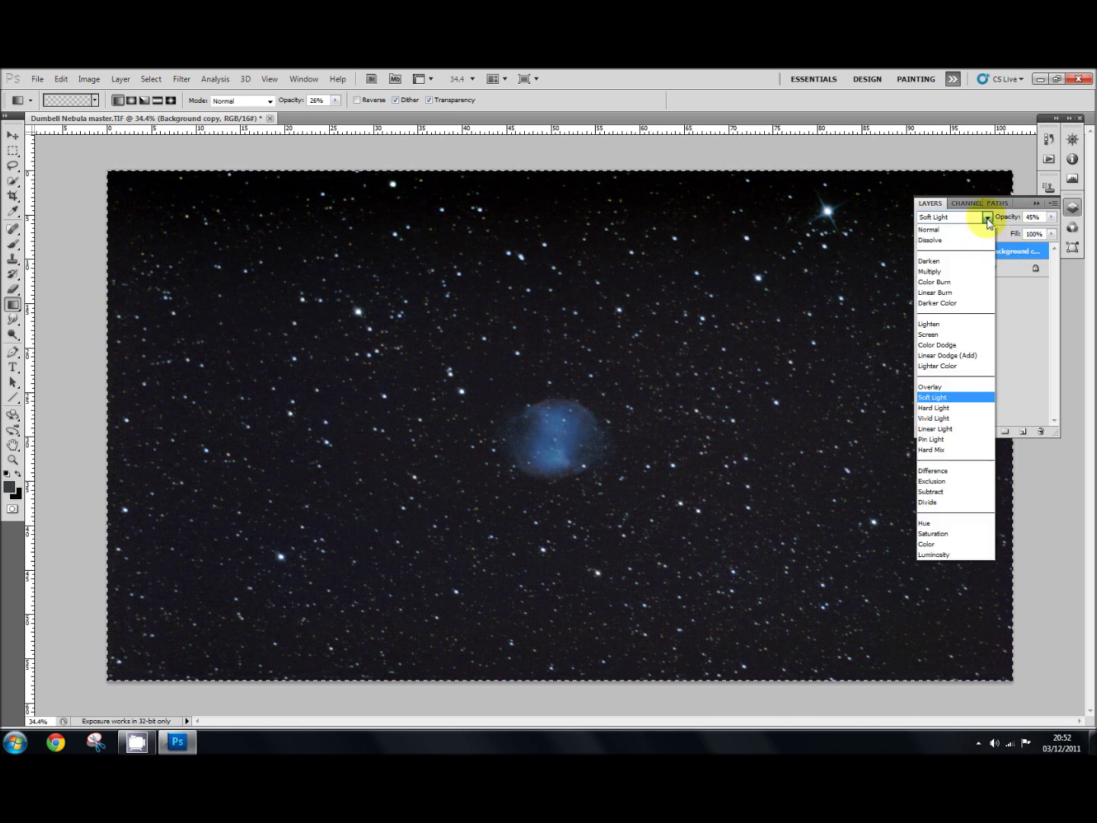
pyautogui.click(950, 335)
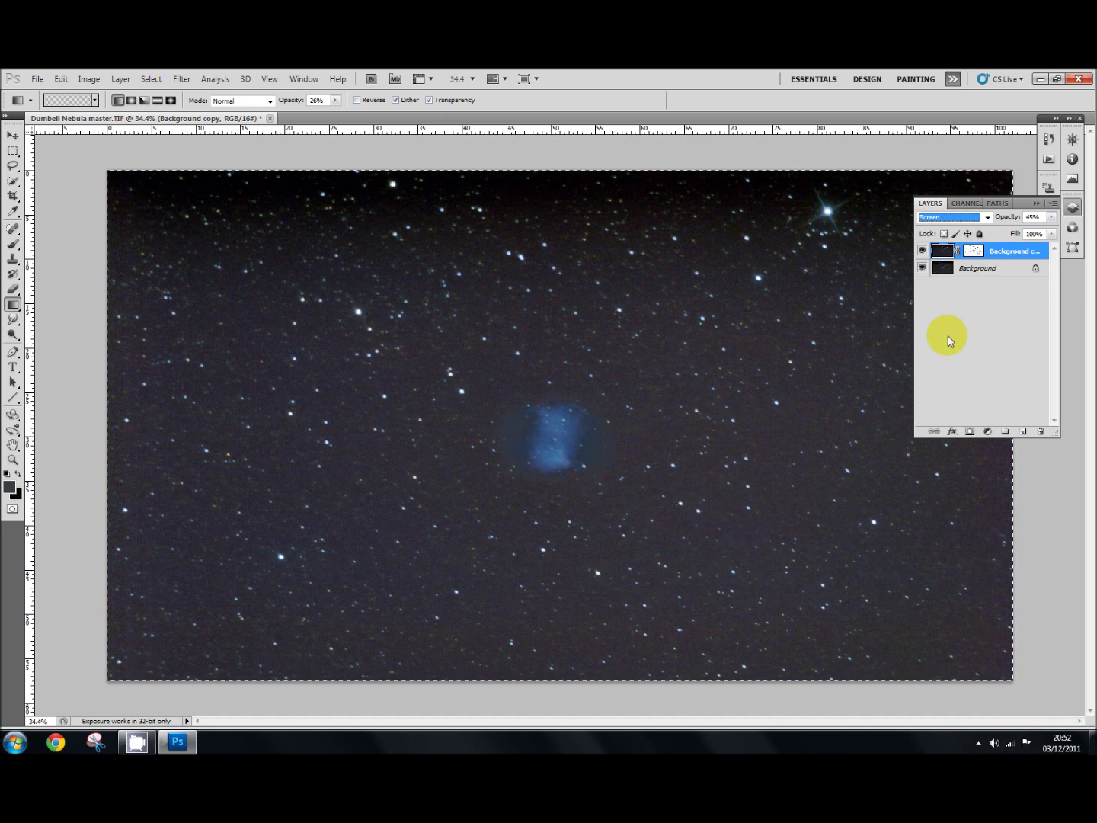
pyautogui.click(988, 217)
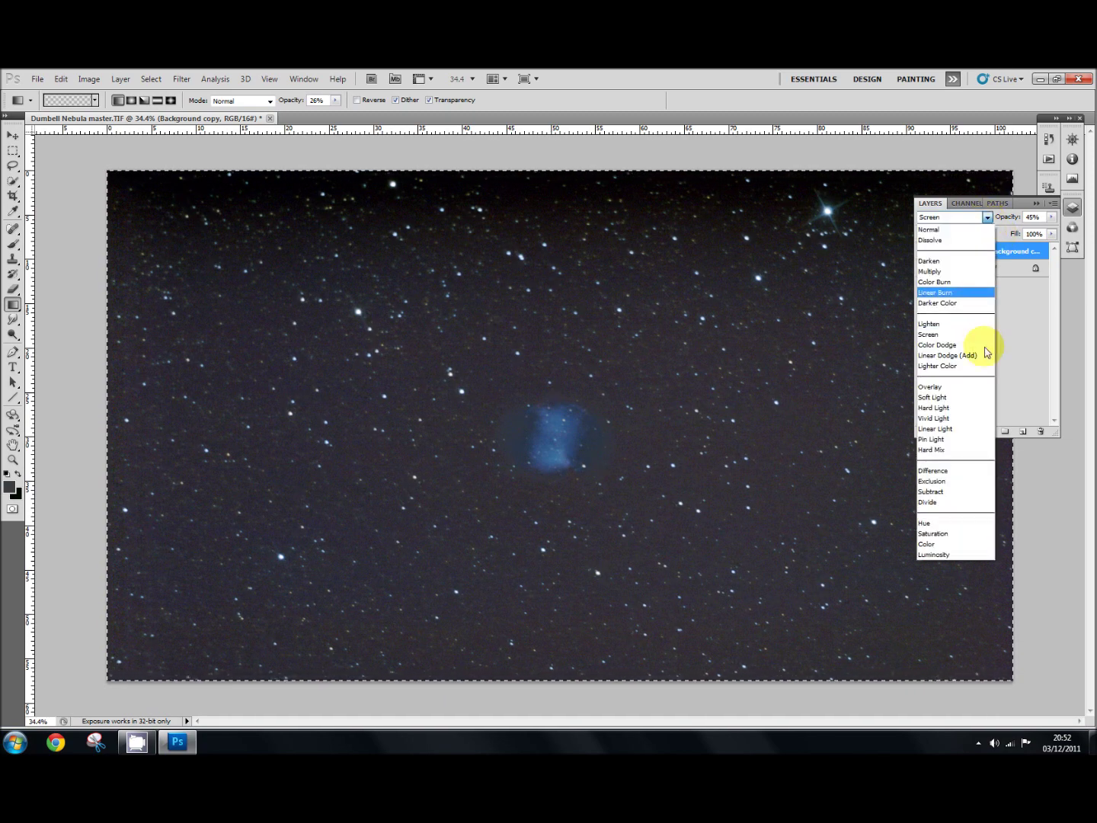
pyautogui.click(949, 408)
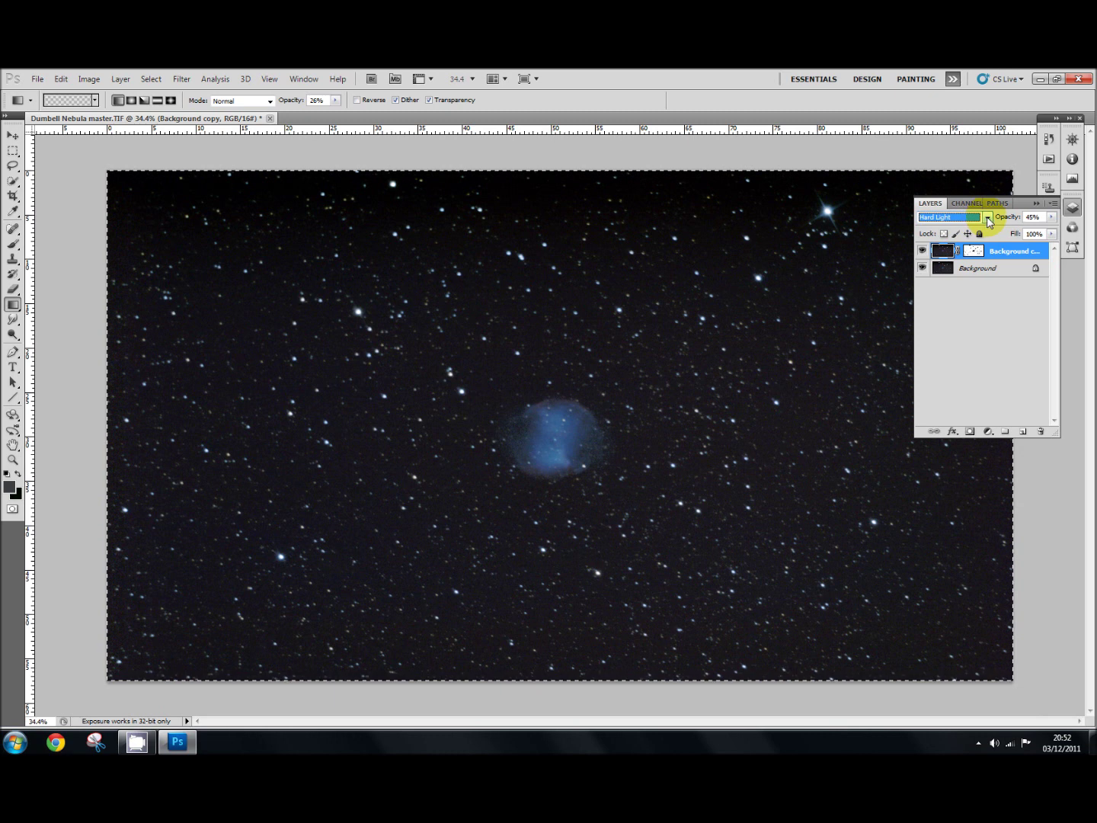
pyautogui.click(963, 221)
pyautogui.click(963, 218)
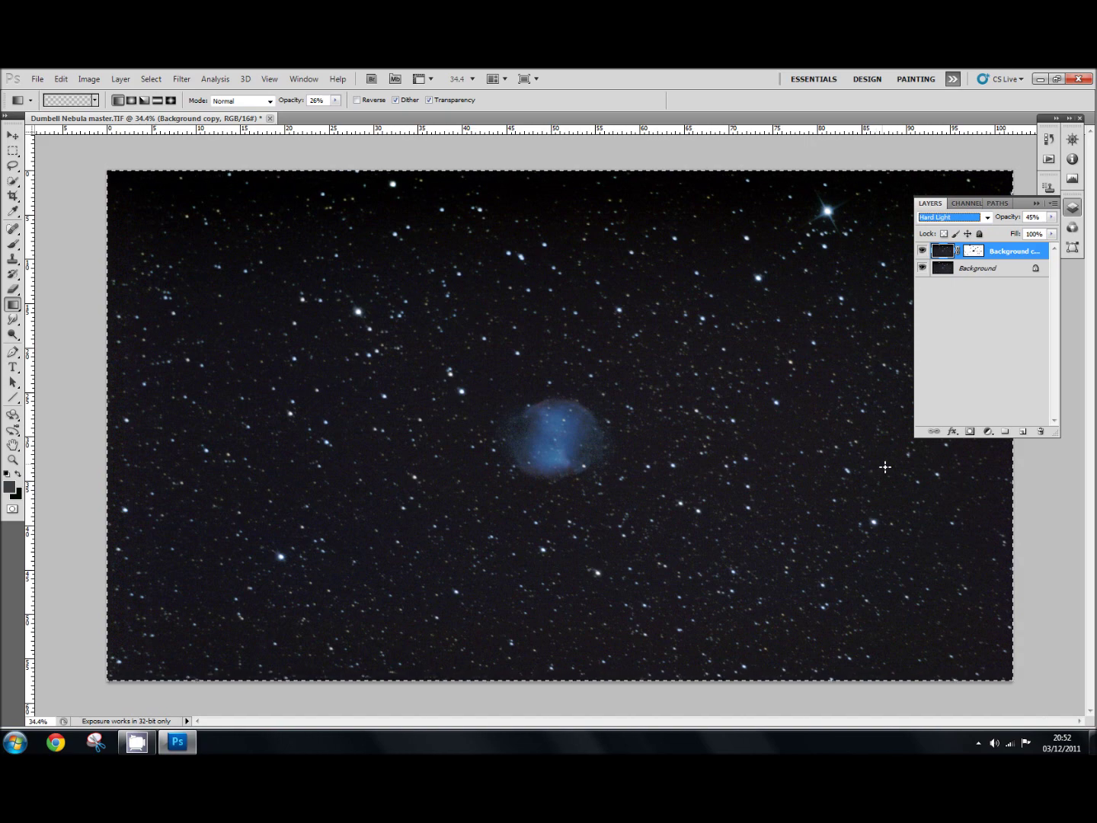
# - Cycle through Pin Light and Vivid Light blend modes with the arrow keys
pyautogui.press('Down')
pyautogui.press('Down')
pyautogui.press('Down')
pyautogui.press('Down')
pyautogui.press('Down')
pyautogui.press('Down')
pyautogui.press('Down')
pyautogui.press('Down')
pyautogui.press('Down')
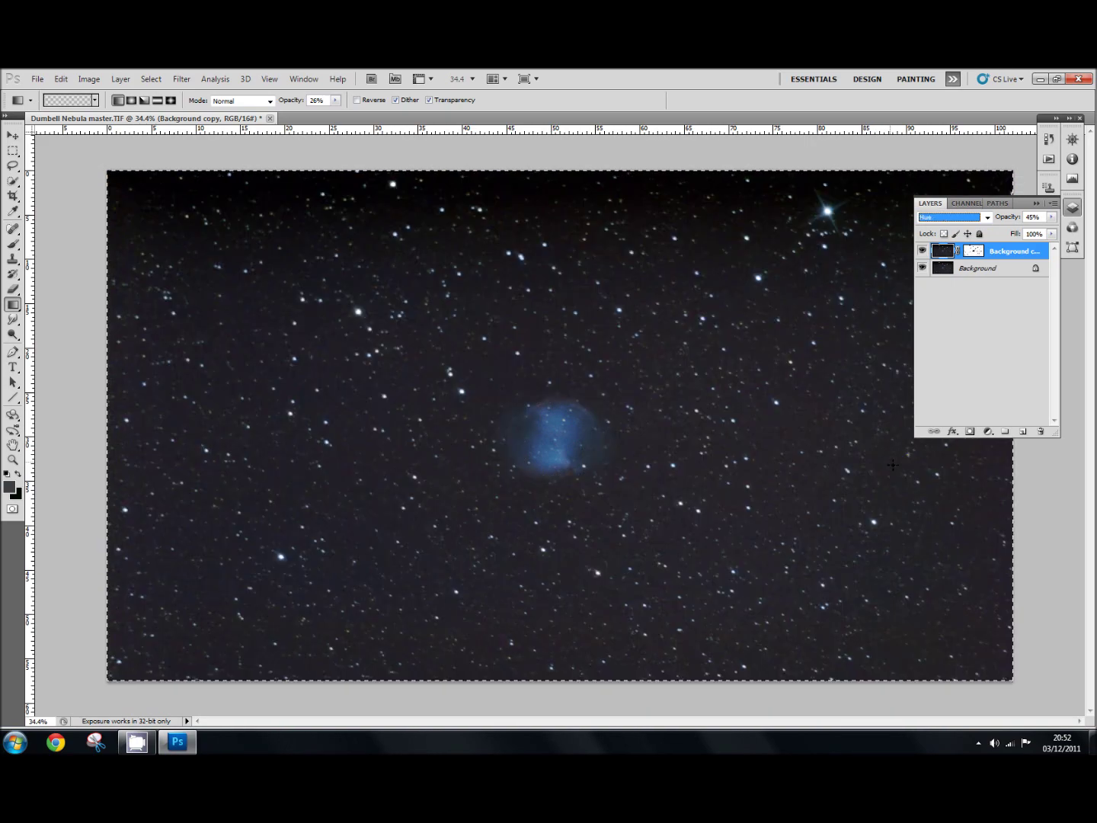
pyautogui.press('Up')
pyautogui.press('Up')
pyautogui.press('Up')
pyautogui.press('Up')
pyautogui.press('Up')
pyautogui.press('Up')
pyautogui.press('Down')
pyautogui.press('Down')
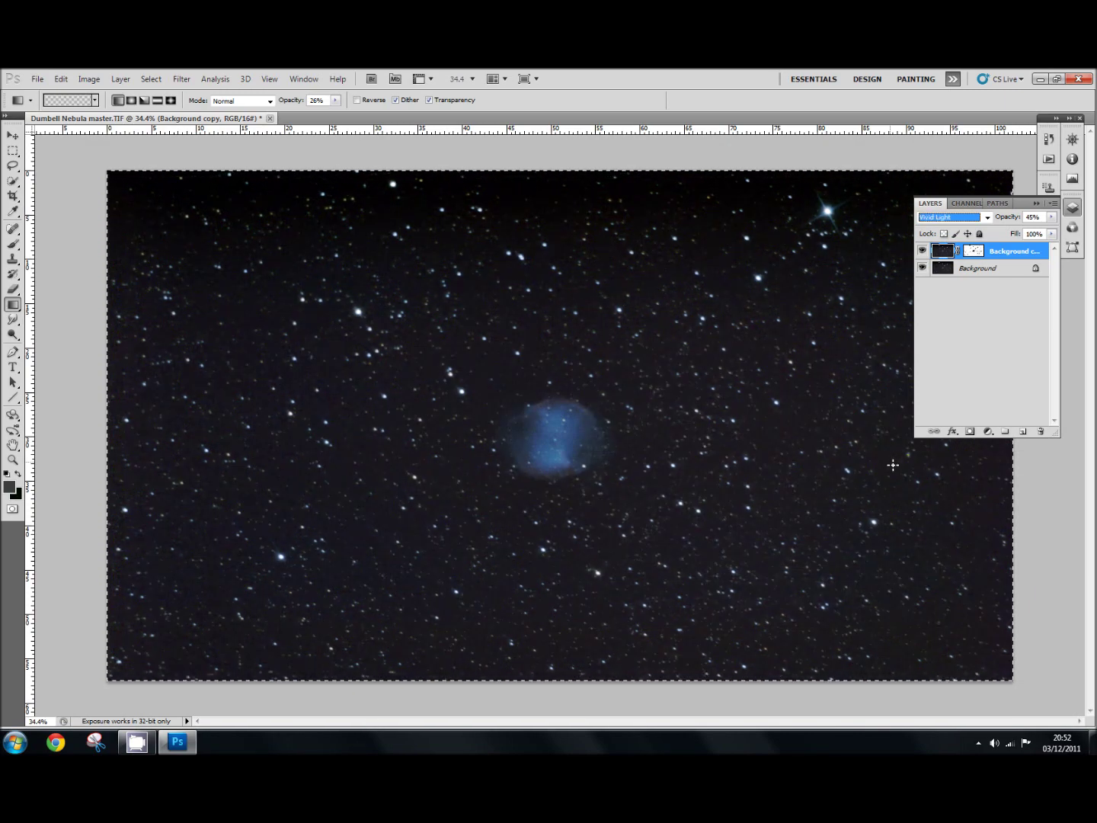
pyautogui.press('Up')
pyautogui.press('Up')
# - Switch the Background copy layer's blend mode back to Soft Light
pyautogui.click(988, 217)
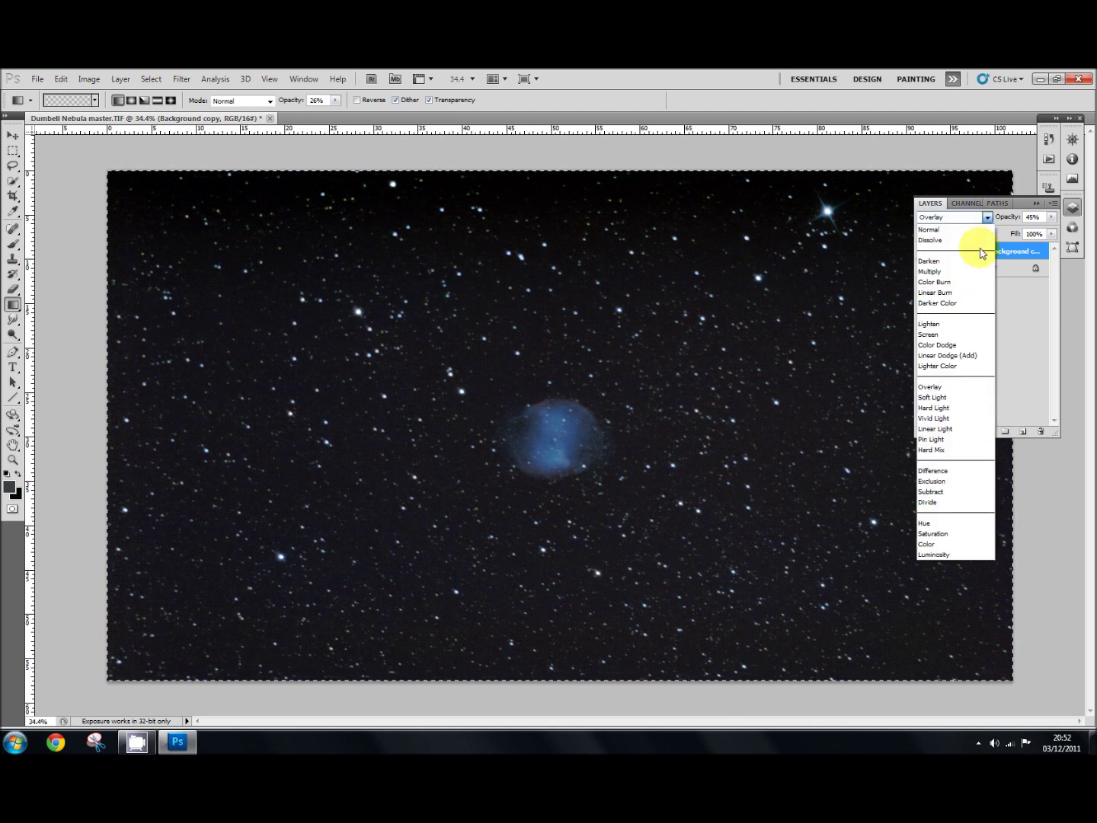
pyautogui.click(942, 394)
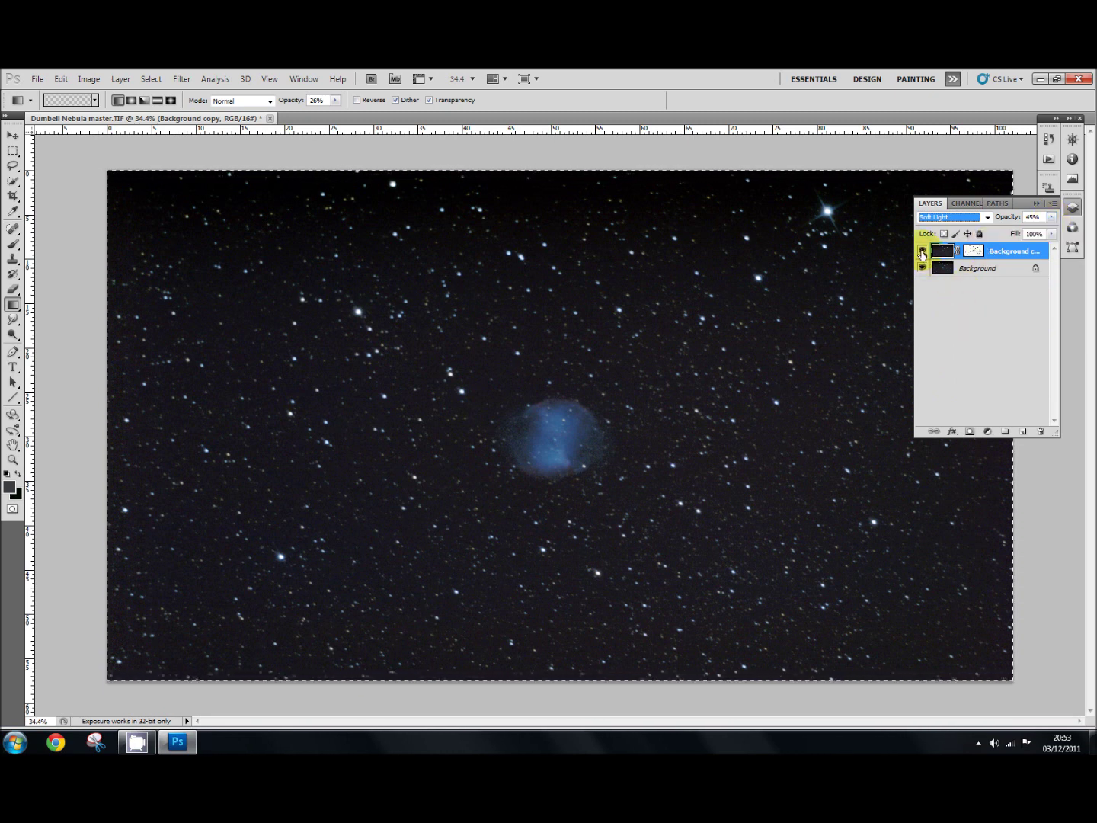
pyautogui.click(922, 252)
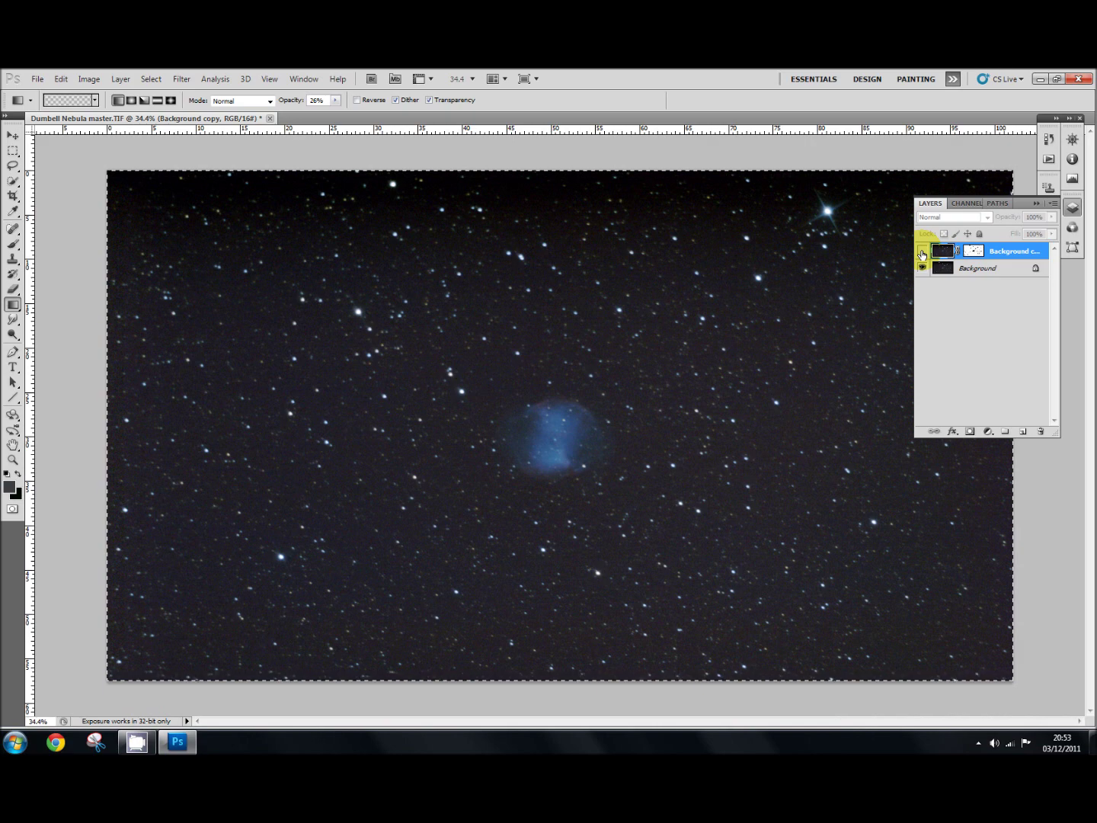
pyautogui.click(923, 251)
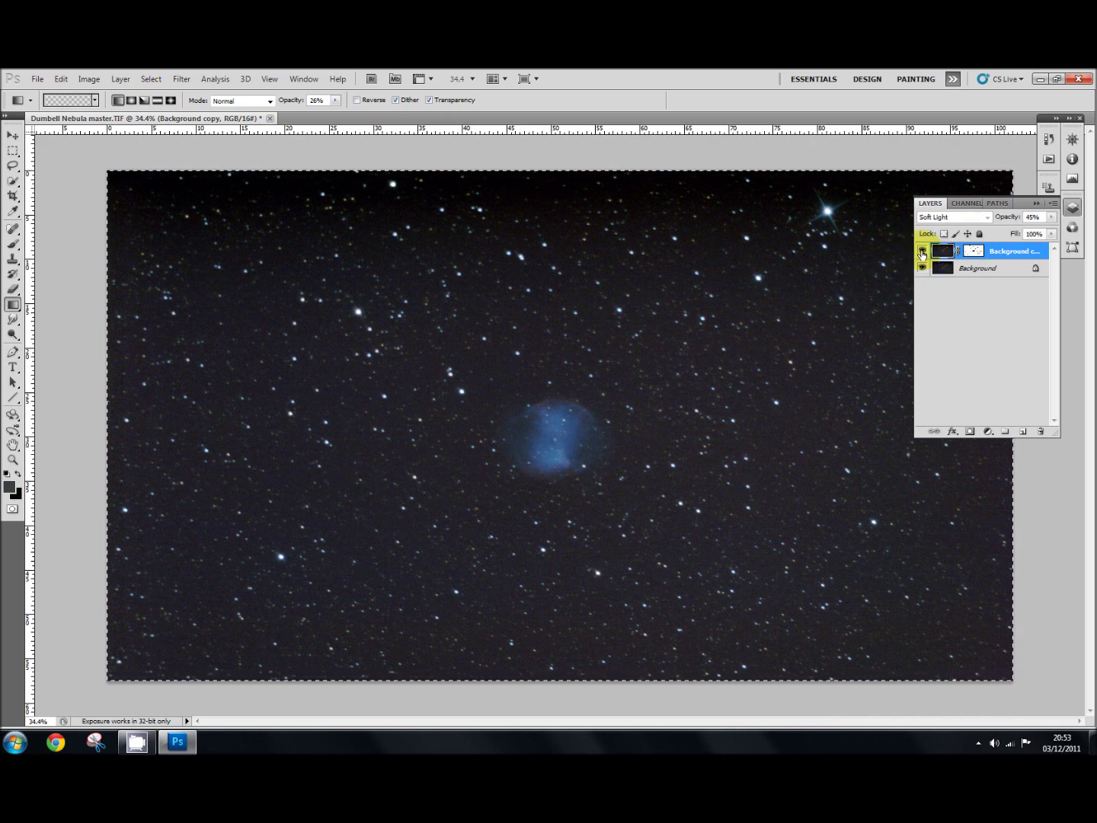
pyautogui.click(922, 251)
pyautogui.click(923, 251)
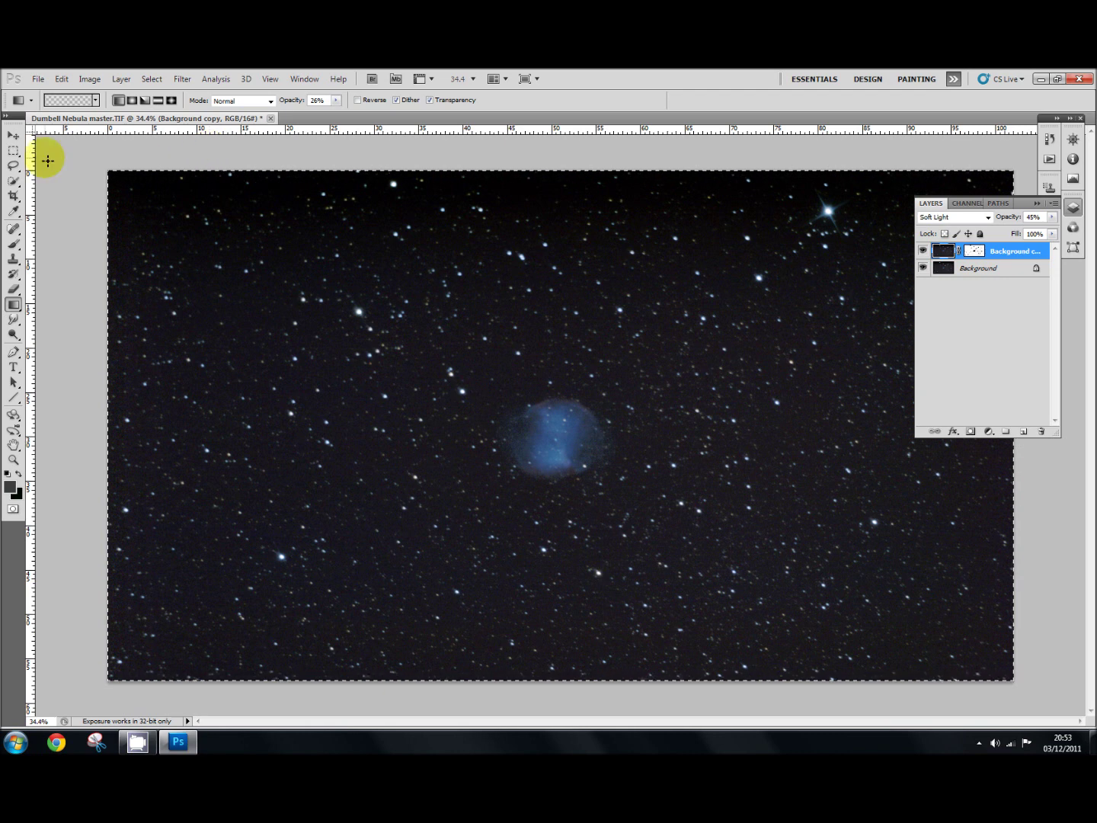
# - Drop the whole-image selection and lasso a curved area around the starfield's lower-left corner
pyautogui.click(14, 166)
pyautogui.click(164, 154)
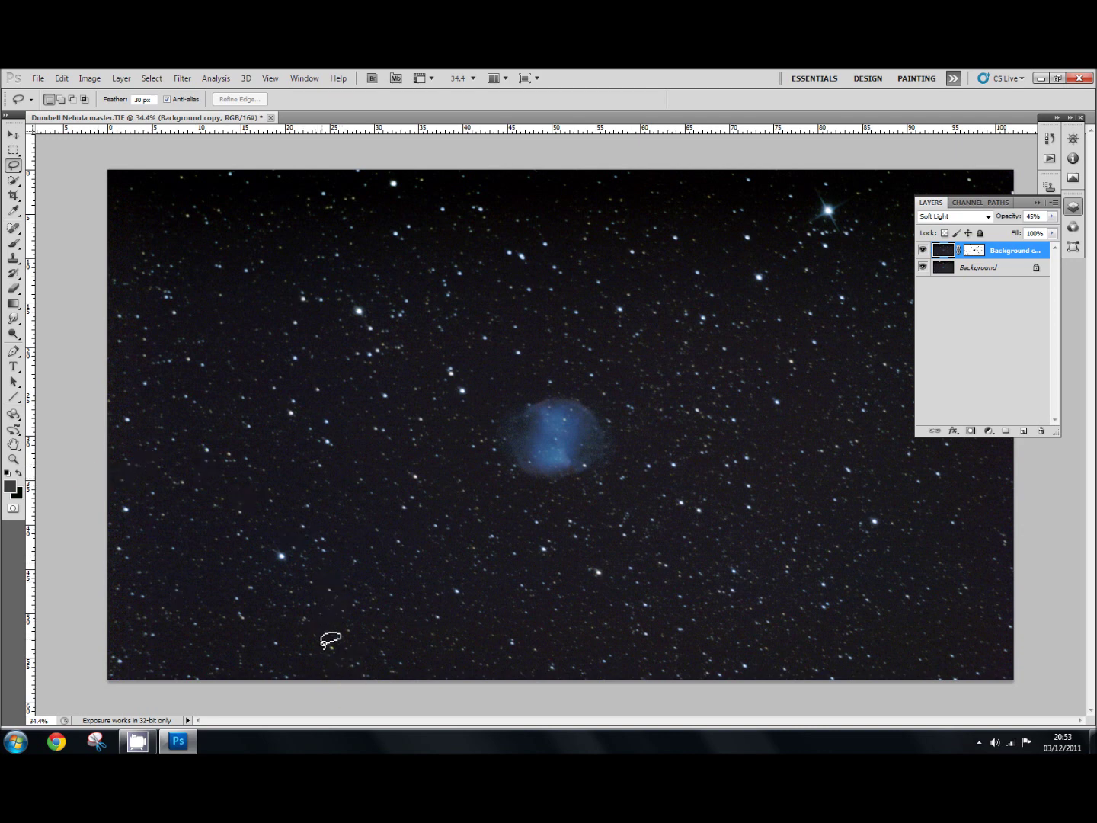
pyautogui.moveTo(91, 469)
pyautogui.mouseDown()
pyautogui.moveTo(211, 483)
pyautogui.moveTo(301, 565)
pyautogui.moveTo(318, 611)
pyautogui.moveTo(260, 683)
pyautogui.mouseUp()
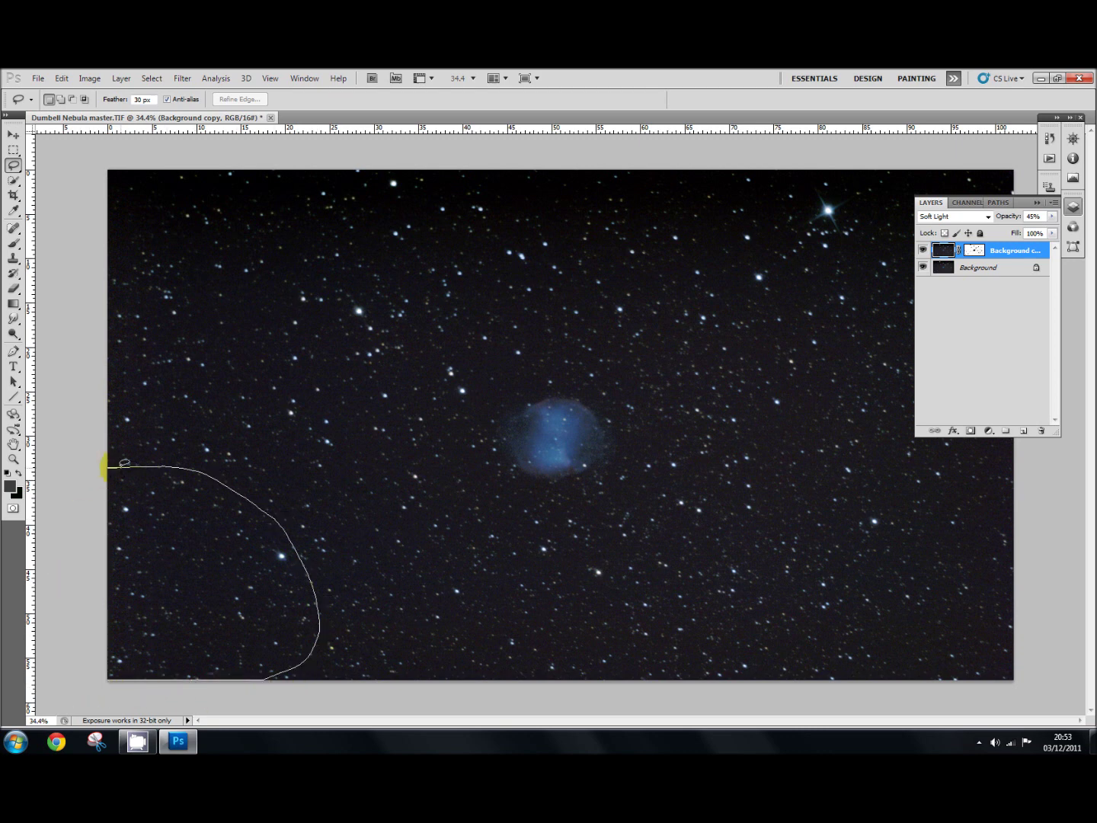
pyautogui.moveTo(124, 464); pyautogui.dragTo(109, 467)
pyautogui.click(151, 81)
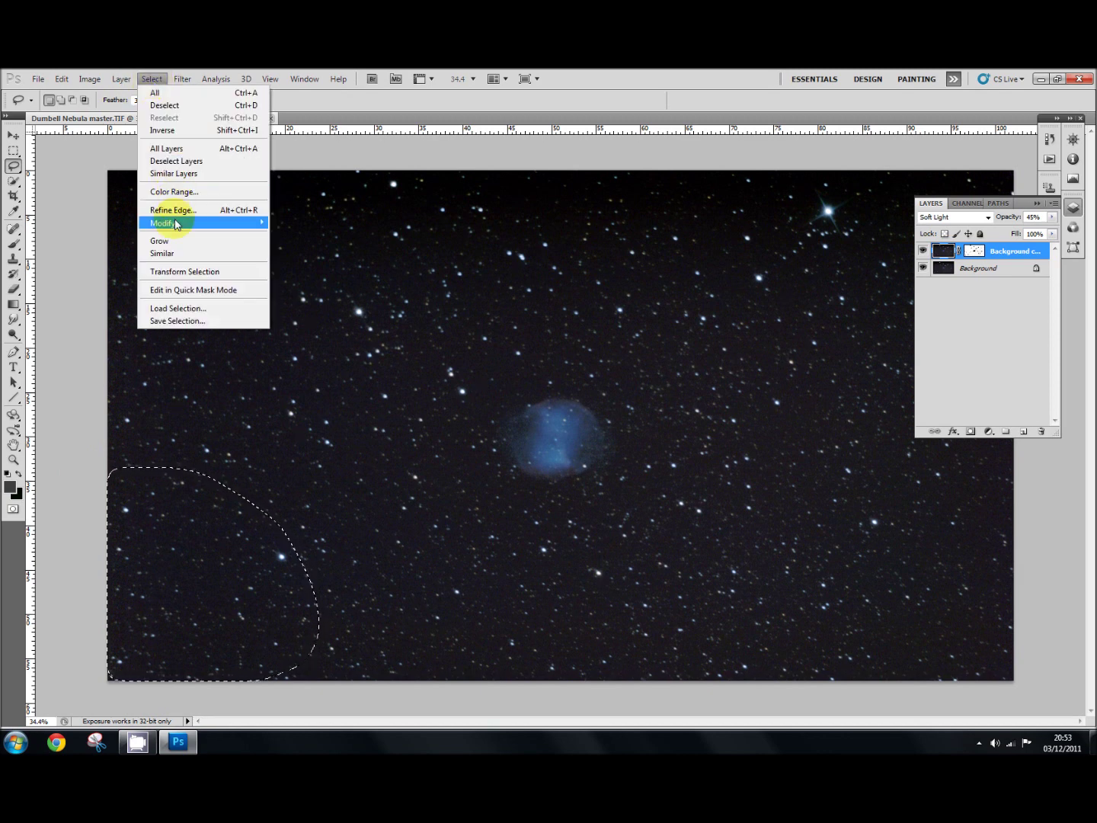
# - Feather the lower-left corner selection by 30 pixels
pyautogui.moveTo(175, 223)
pyautogui.click(89, 274)
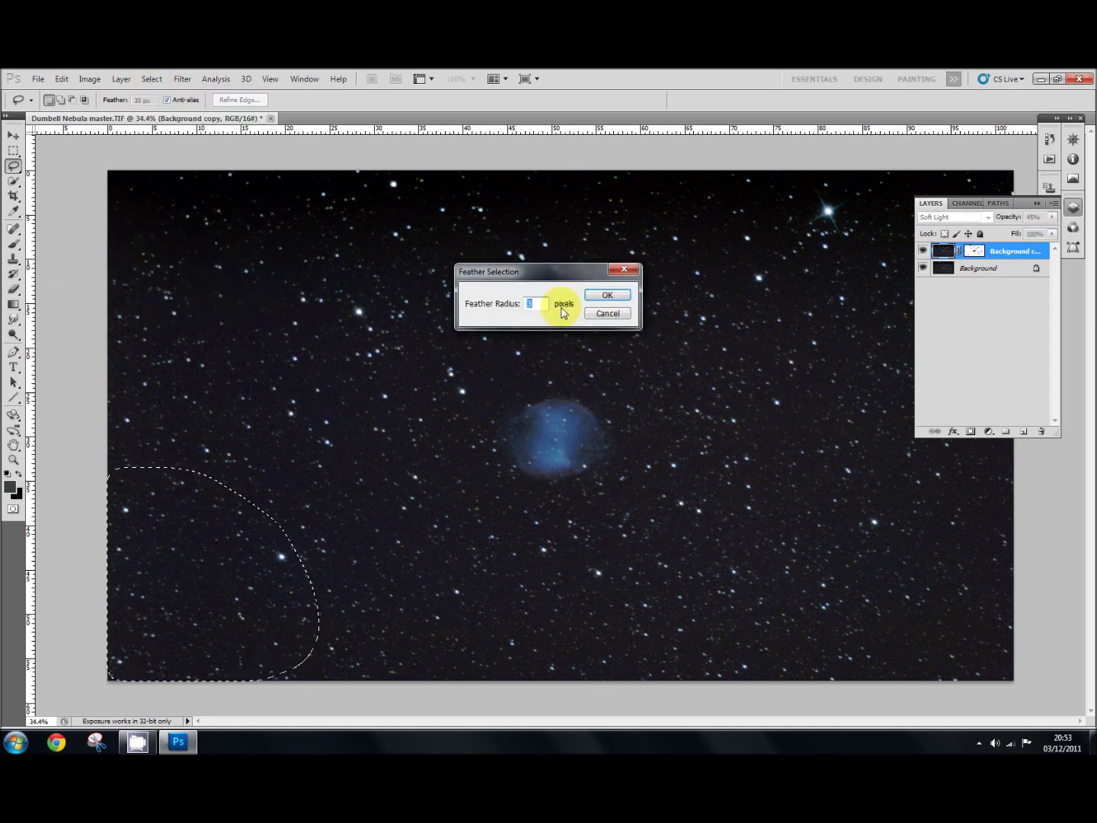
pyautogui.write('30')
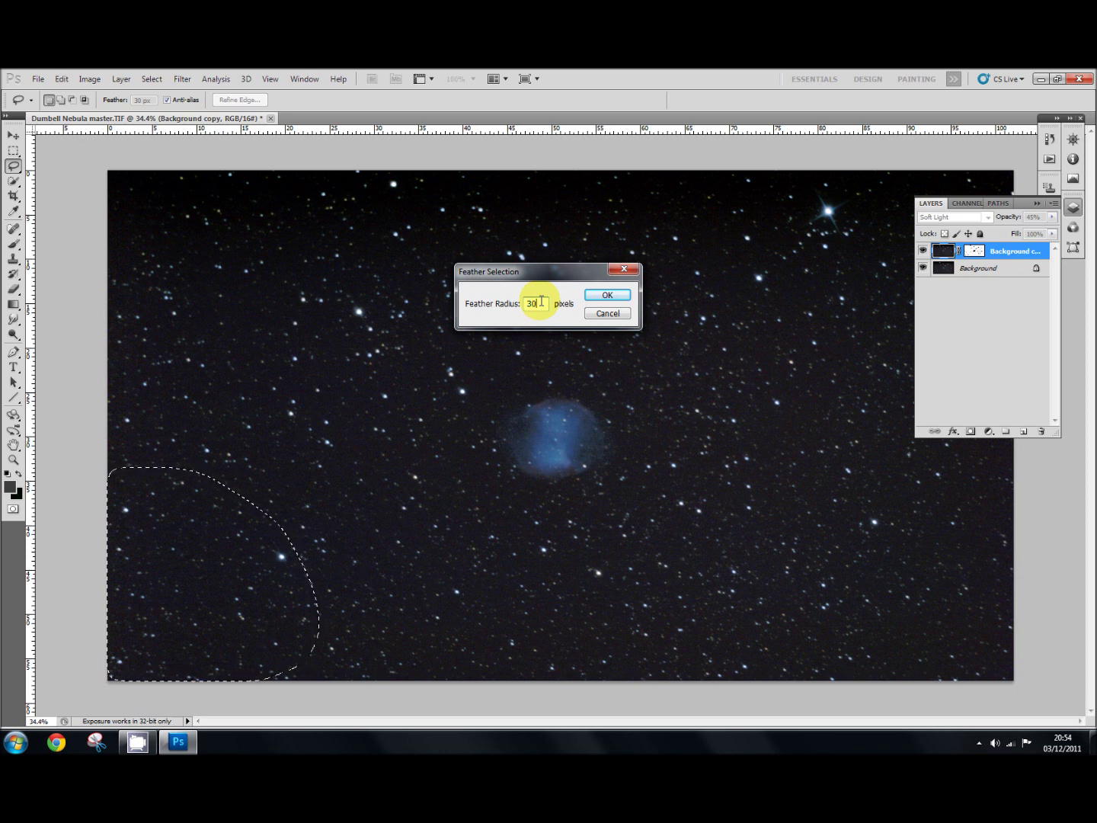
pyautogui.click(613, 298)
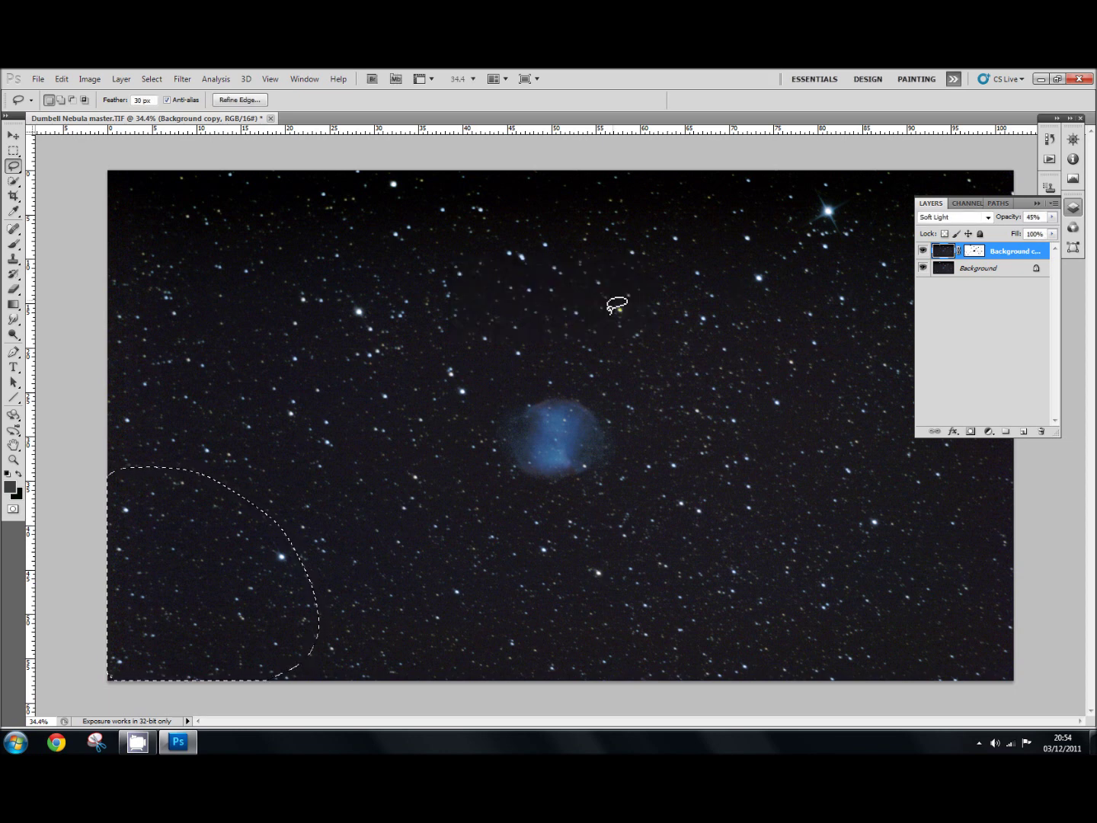
pyautogui.click(91, 80)
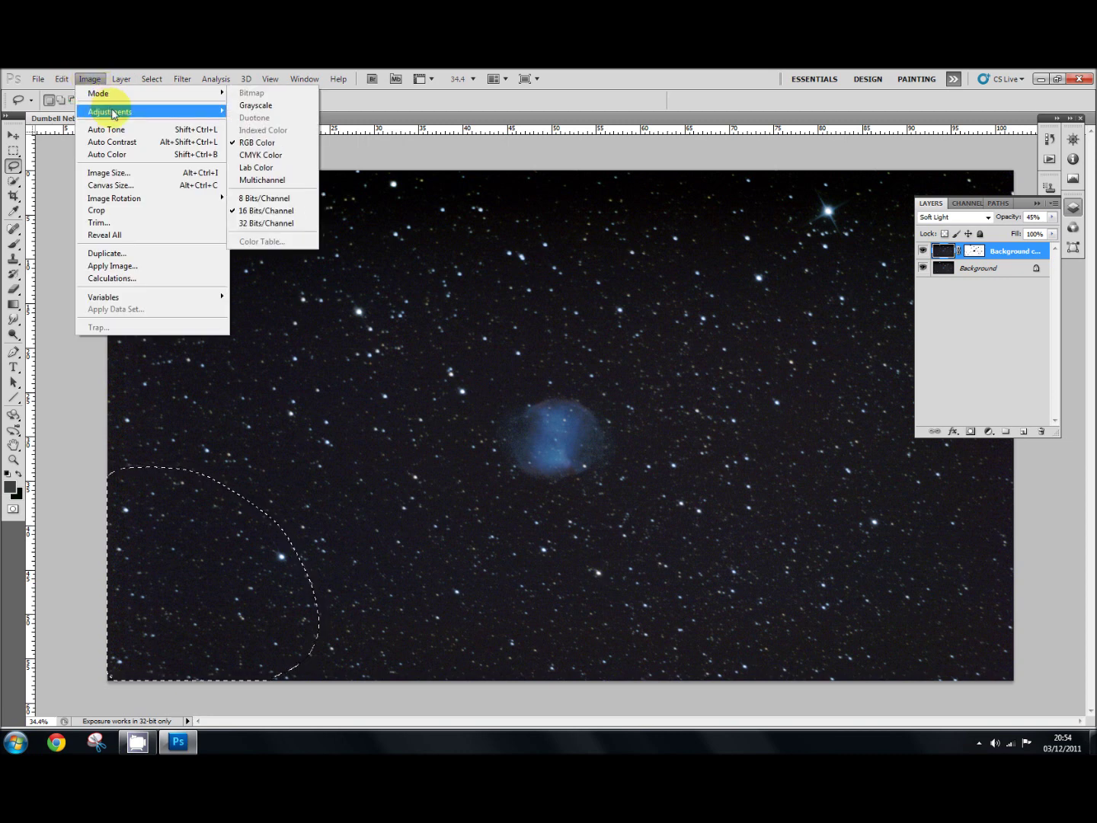
pyautogui.moveTo(116, 112)
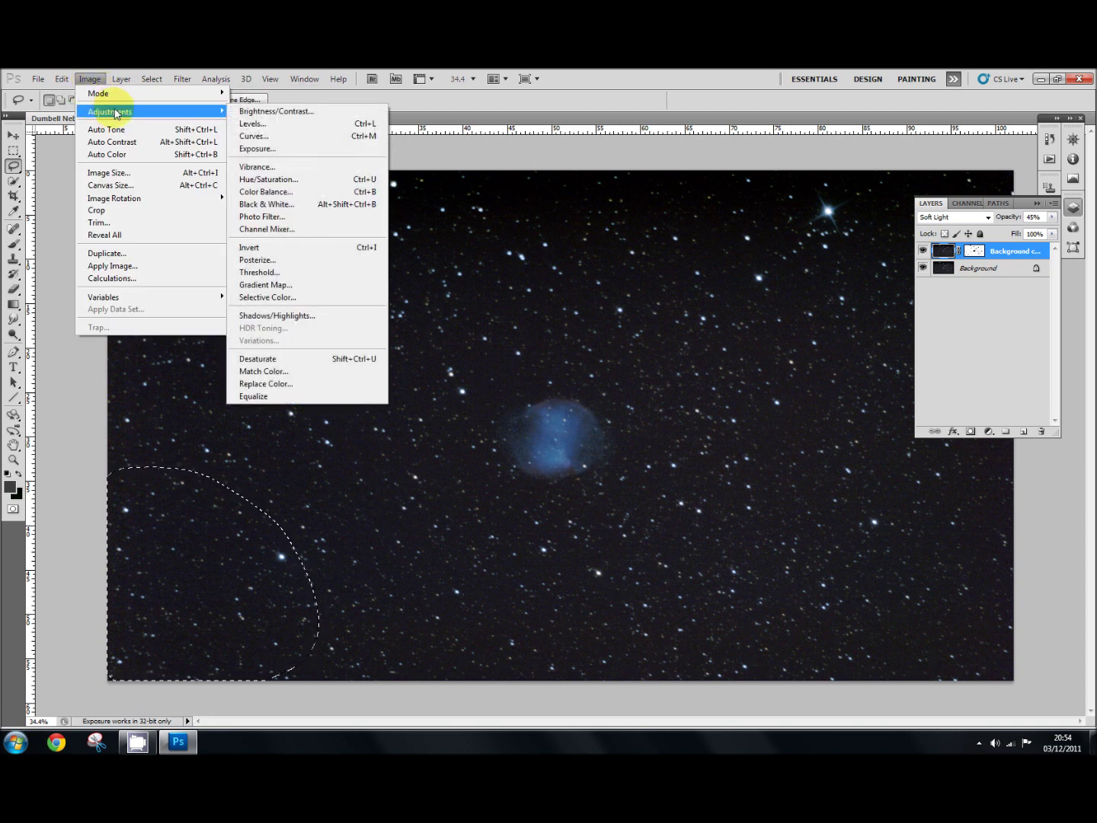
pyautogui.click(272, 112)
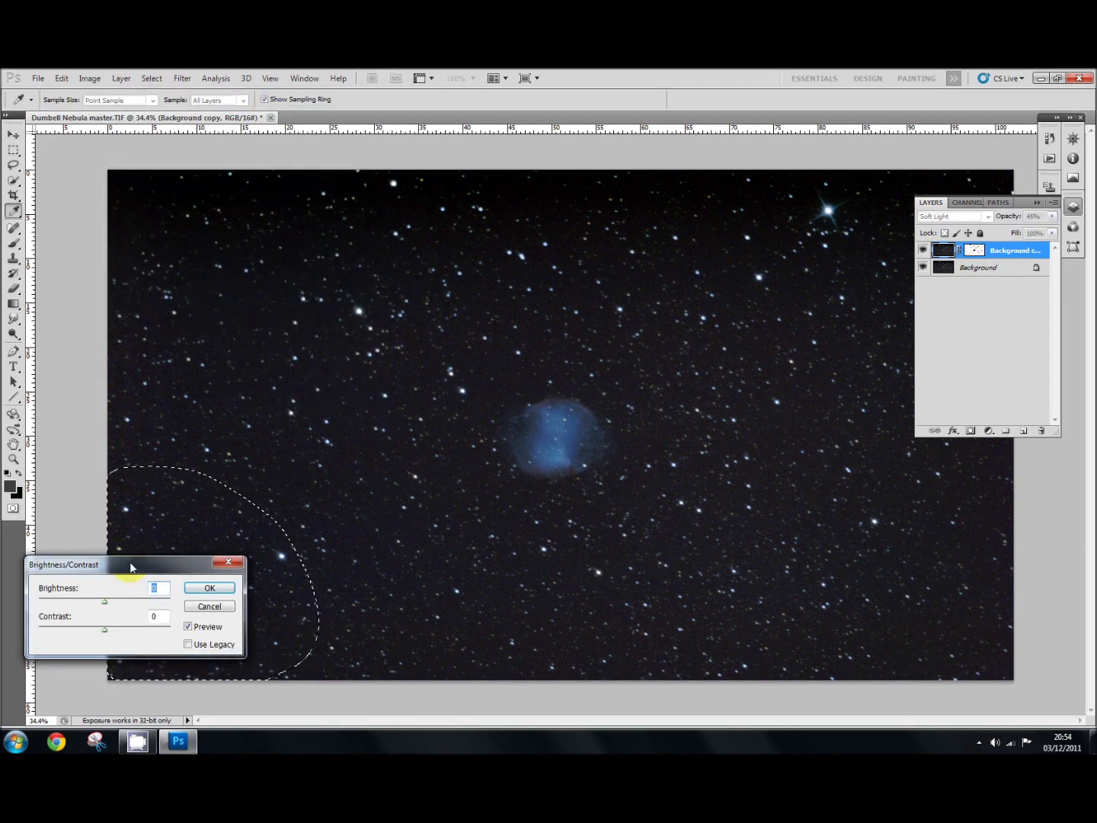
pyautogui.moveTo(131, 566); pyautogui.dragTo(501, 521)
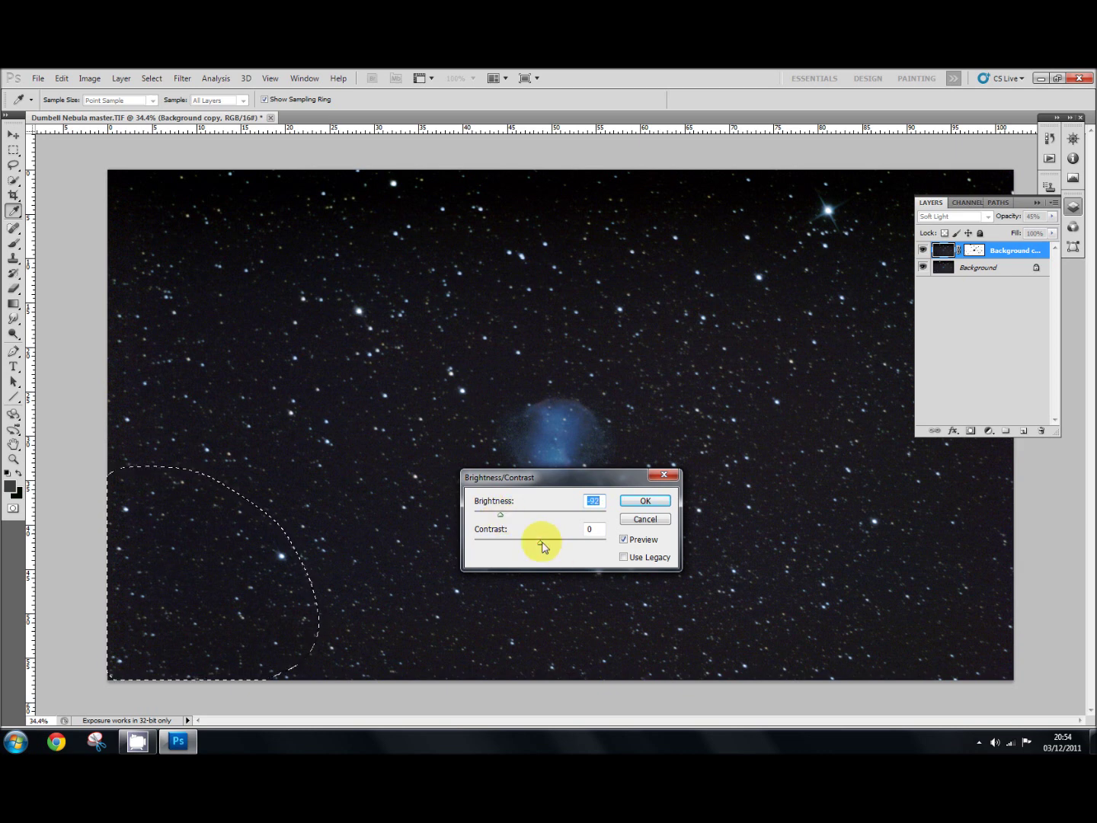
pyautogui.moveTo(540, 542); pyautogui.dragTo(555, 542)
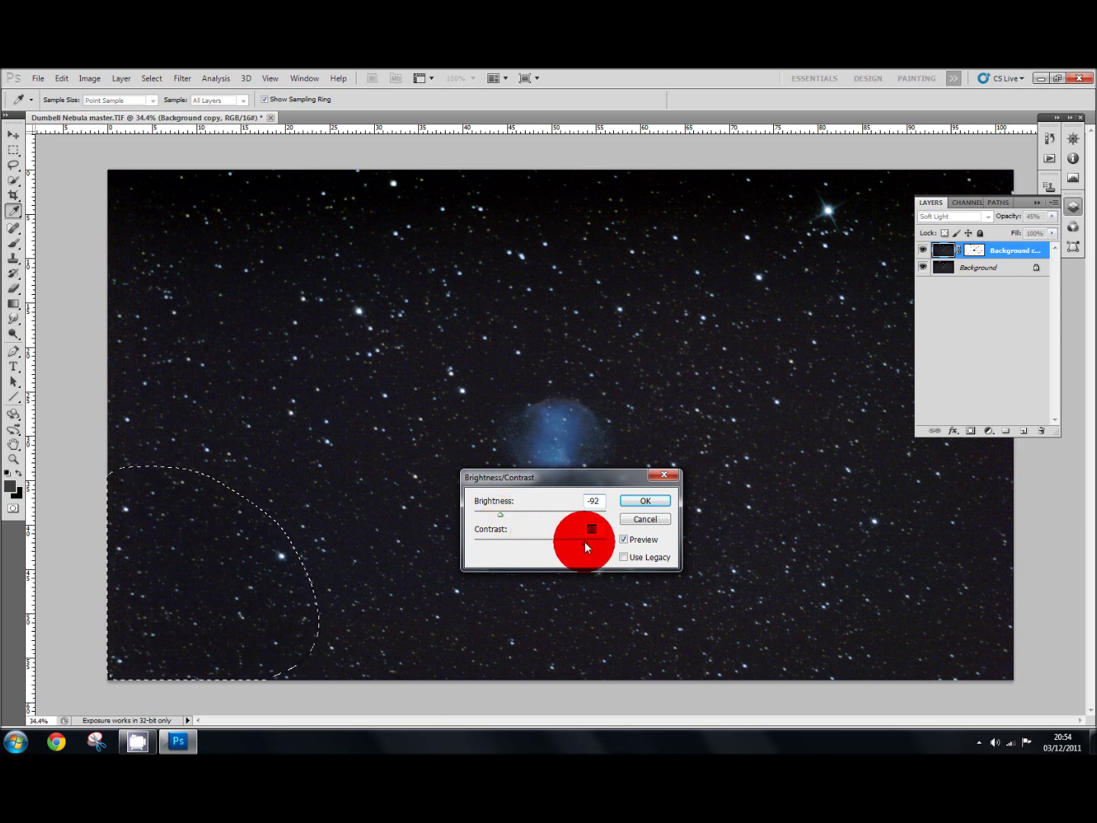
pyautogui.moveTo(587, 545); pyautogui.dragTo(588, 544)
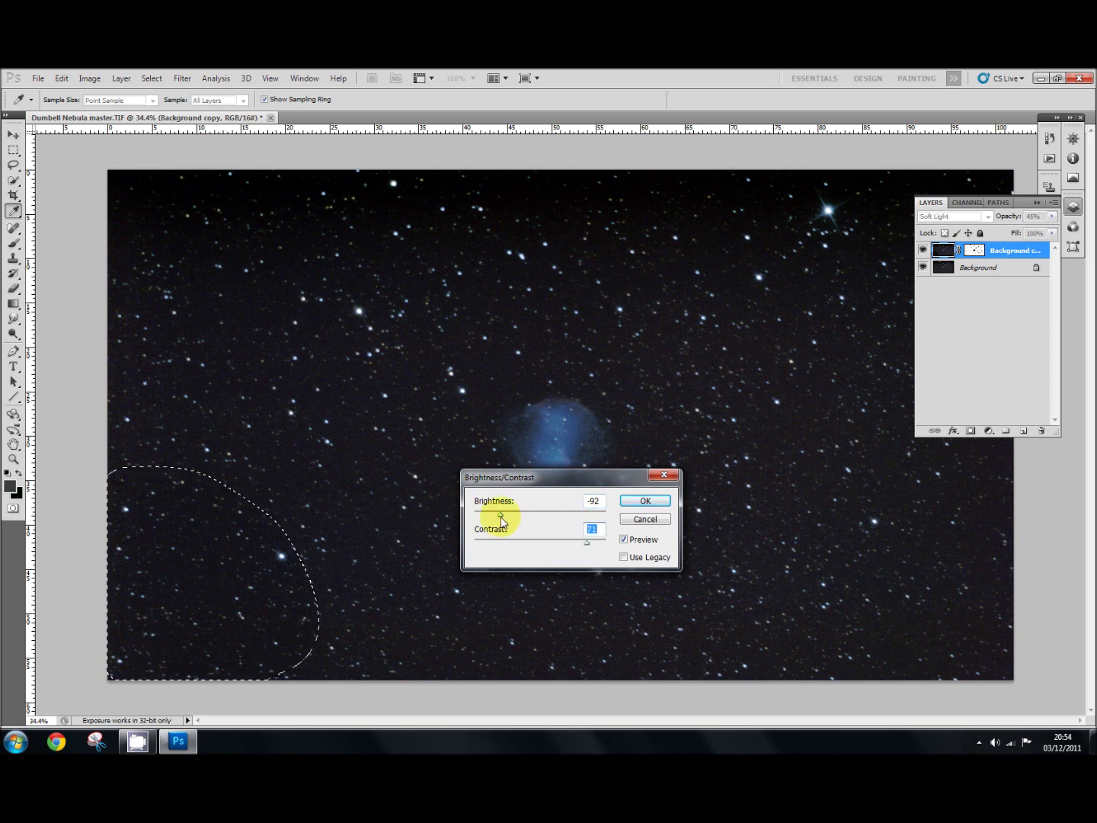
pyautogui.moveTo(499, 516); pyautogui.dragTo(487, 515)
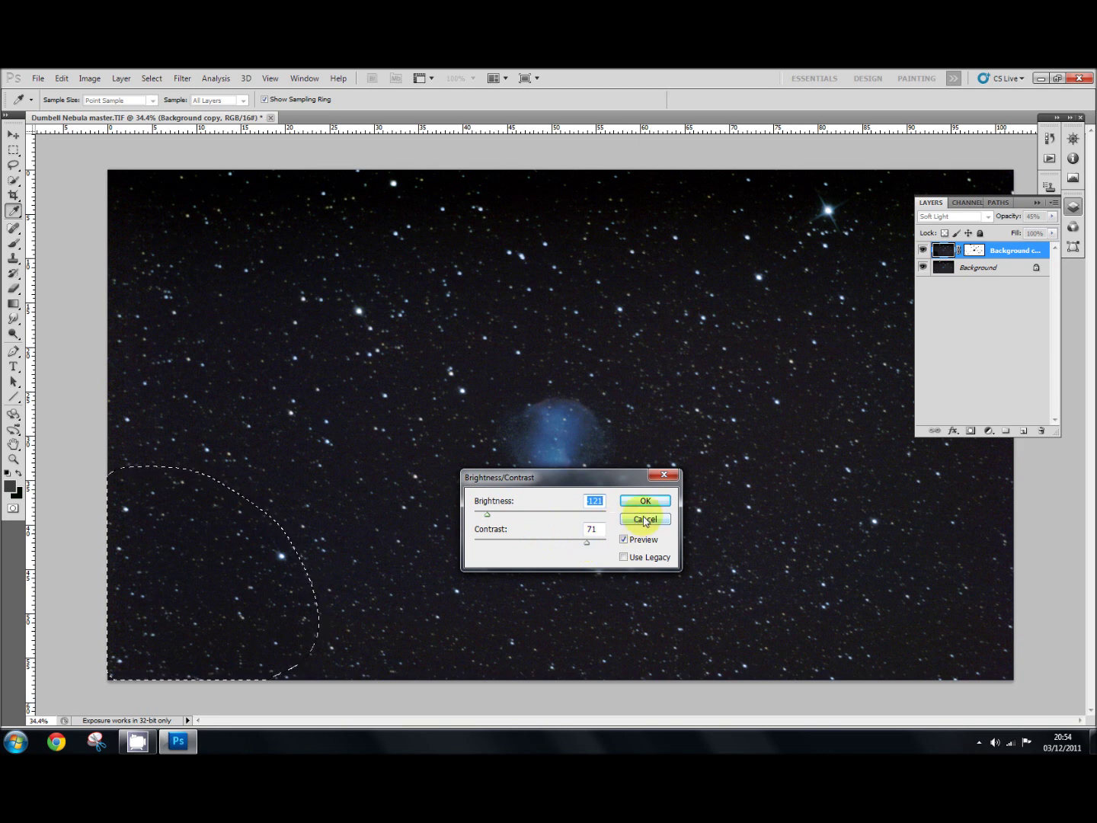
pyautogui.click(644, 519)
pyautogui.click(971, 261)
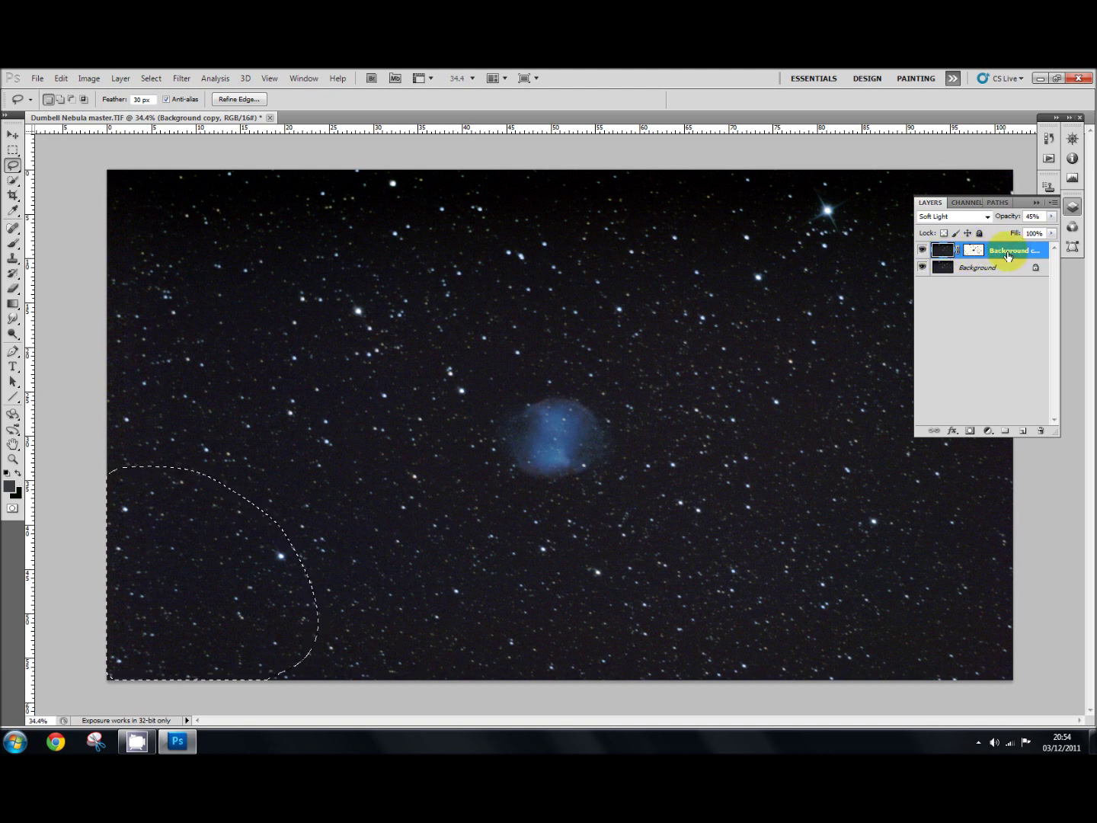
# - Merge the Background copy layer down into the Background from its right-click menu
pyautogui.rightClick(1008, 254)
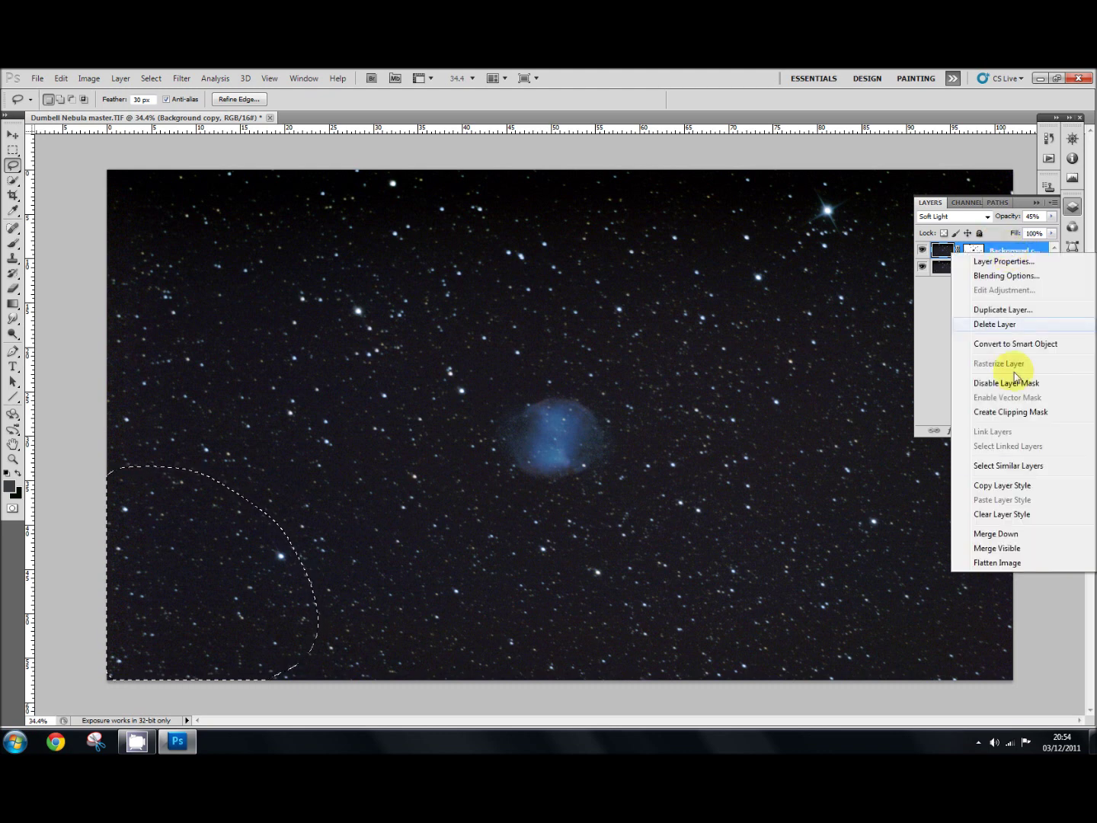
pyautogui.click(998, 534)
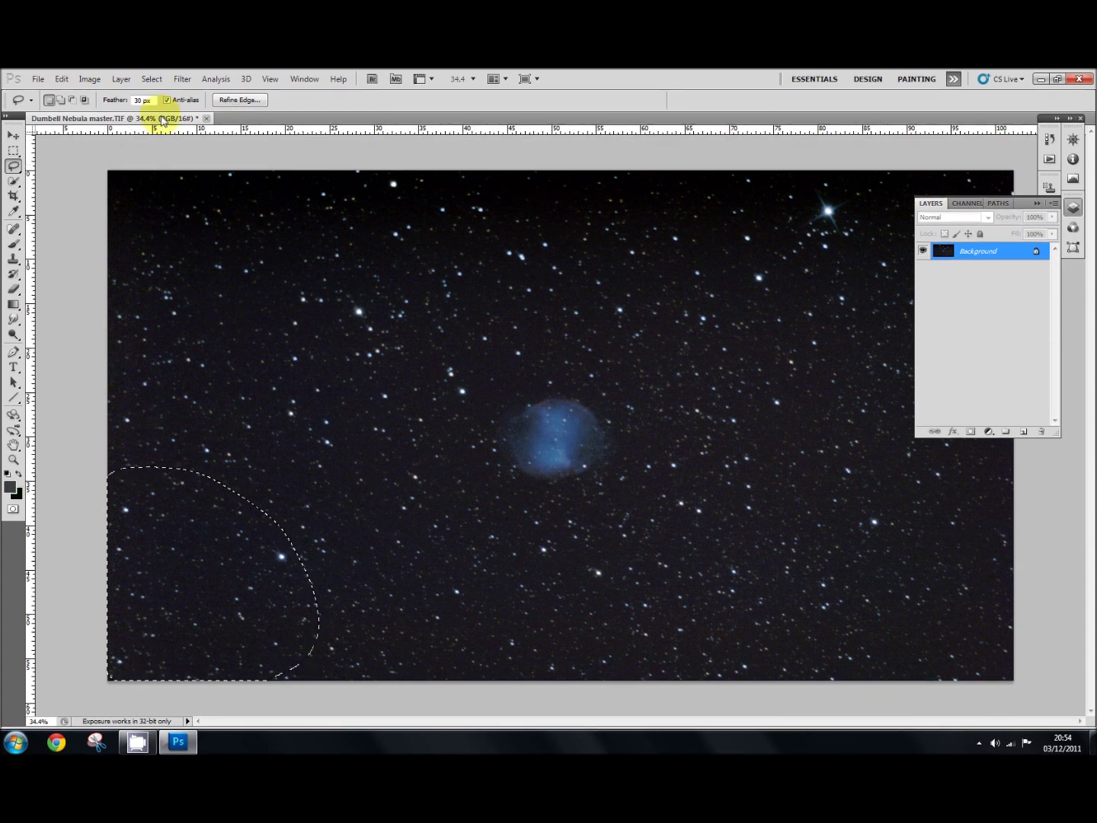
pyautogui.click(90, 79)
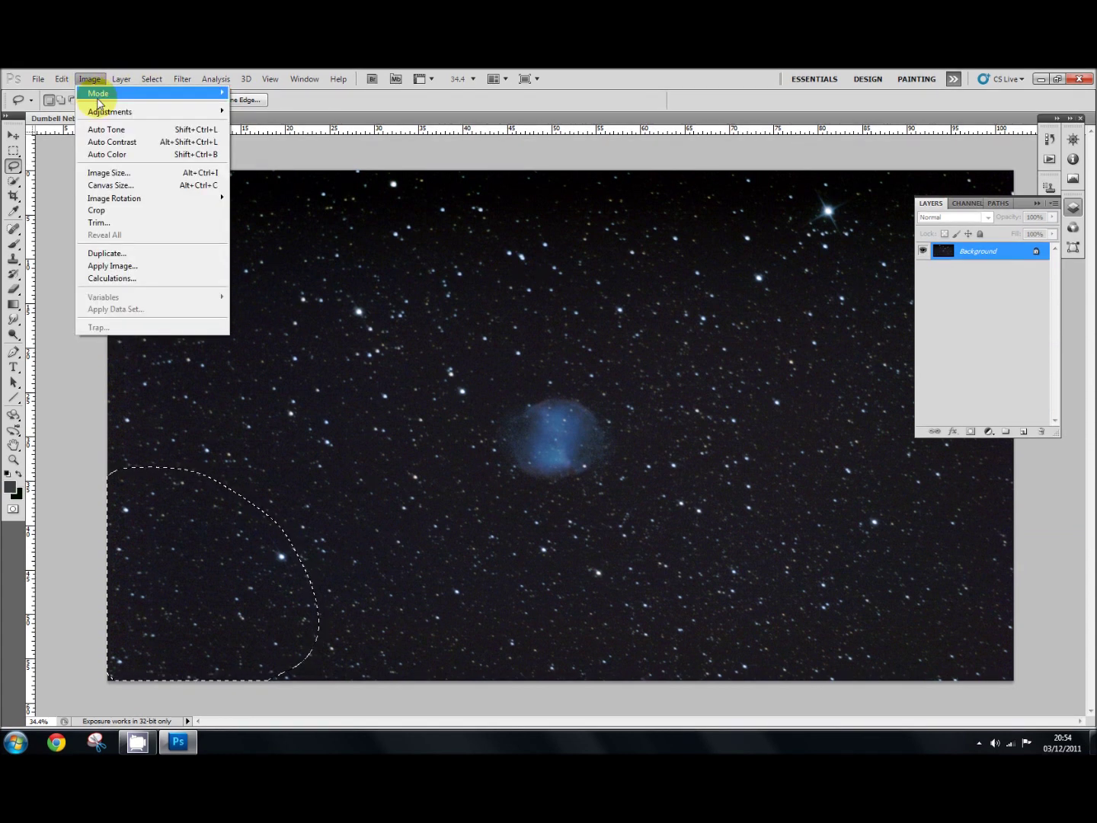
pyautogui.moveTo(103, 116)
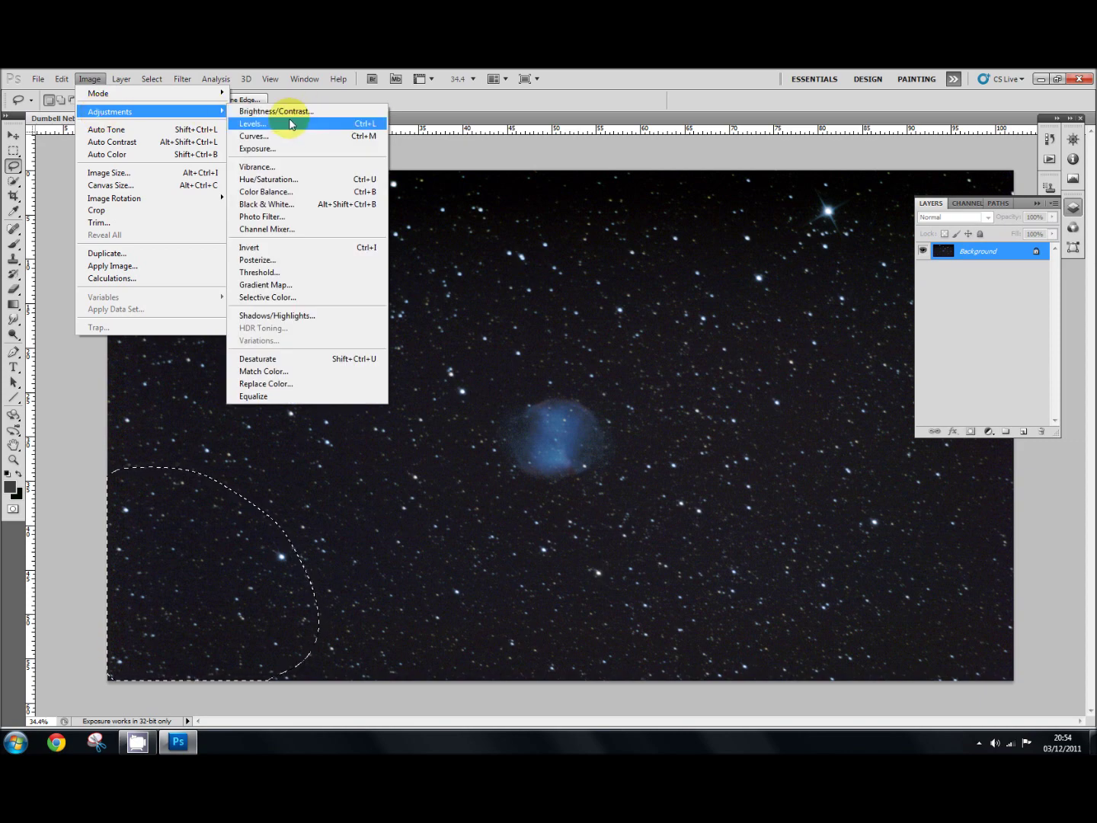
pyautogui.click(276, 111)
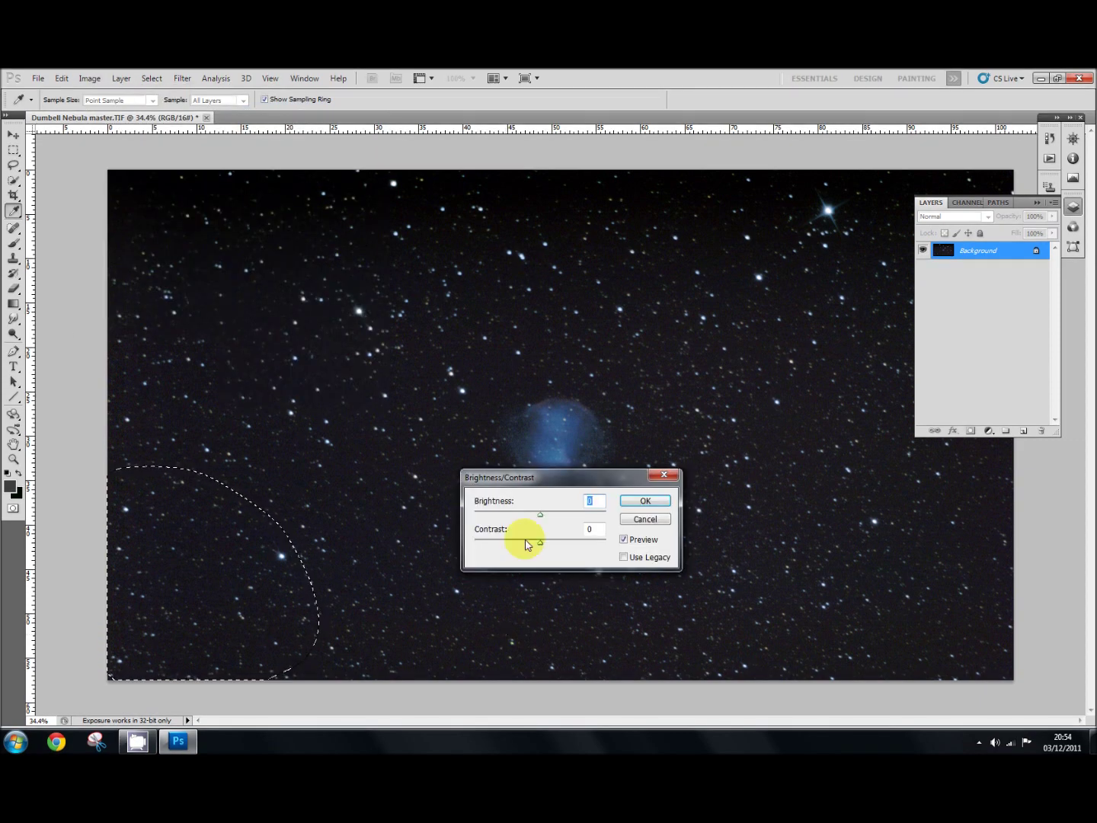
pyautogui.moveTo(541, 515)
pyautogui.mouseDown()
pyautogui.moveTo(515, 520)
pyautogui.moveTo(553, 523)
pyautogui.moveTo(485, 525)
pyautogui.moveTo(548, 525)
pyautogui.moveTo(524, 525)
pyautogui.moveTo(538, 526)
pyautogui.mouseUp()
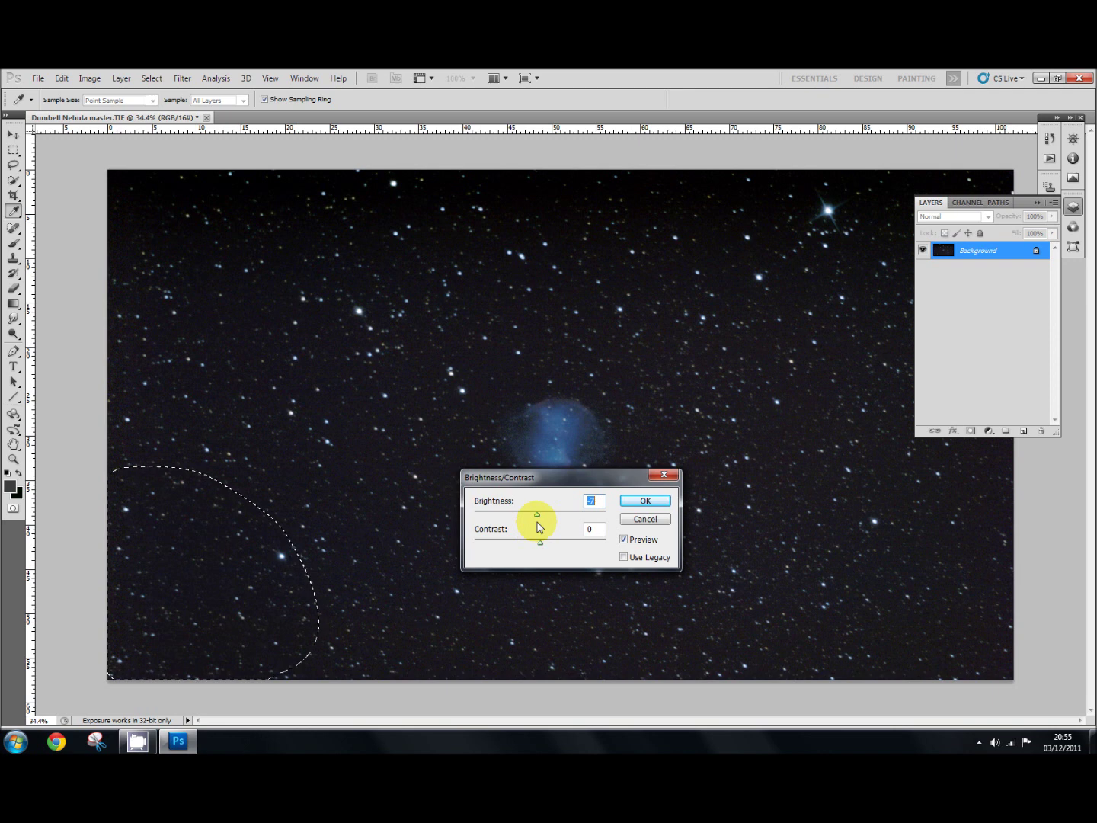
pyautogui.moveTo(539, 527)
pyautogui.mouseDown()
pyautogui.moveTo(496, 525)
pyautogui.moveTo(544, 526)
pyautogui.mouseUp()
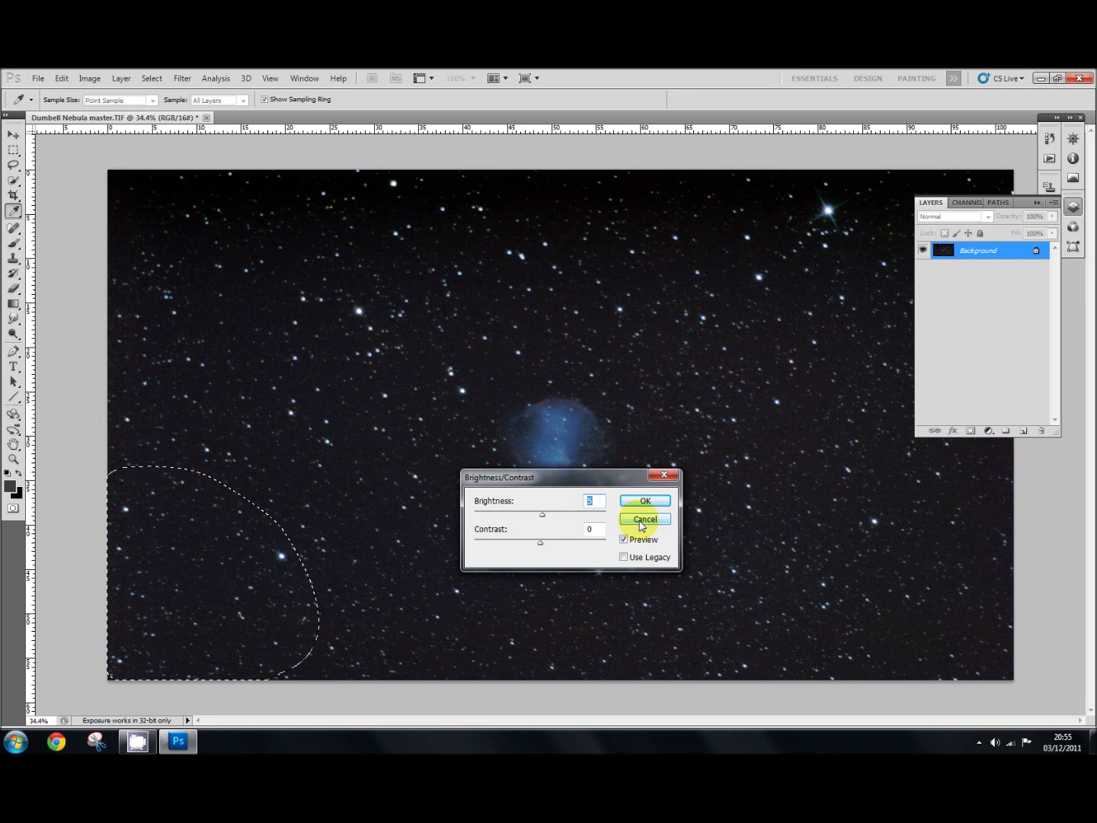
pyautogui.click(644, 520)
pyautogui.press('l')
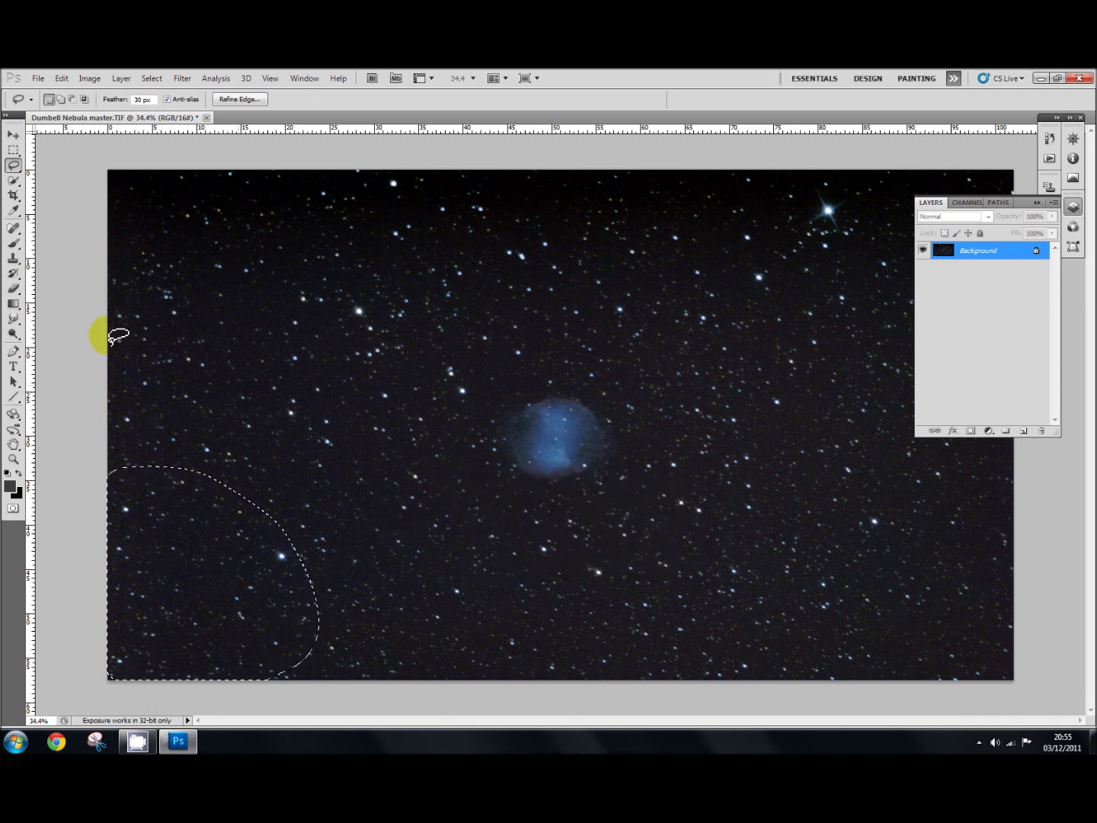
# - Drop the feathered lower-left corner selection so nothing on the star field is selected
pyautogui.click(79, 282)
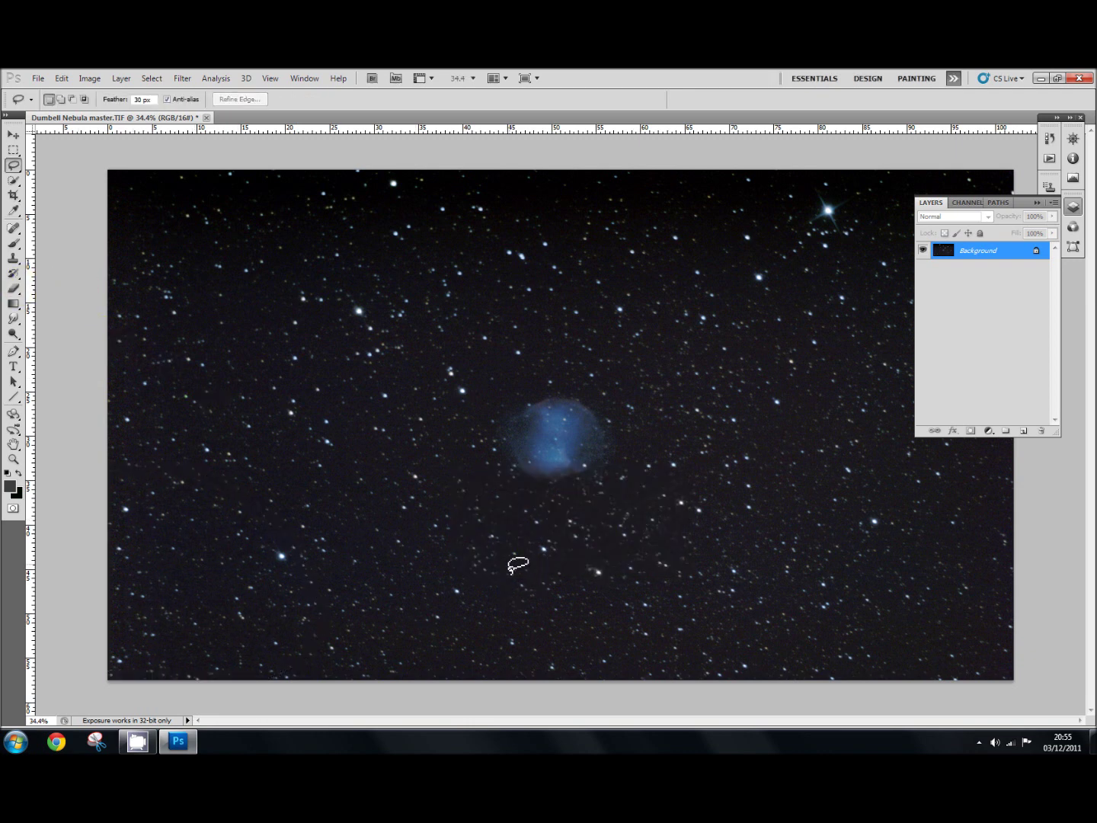